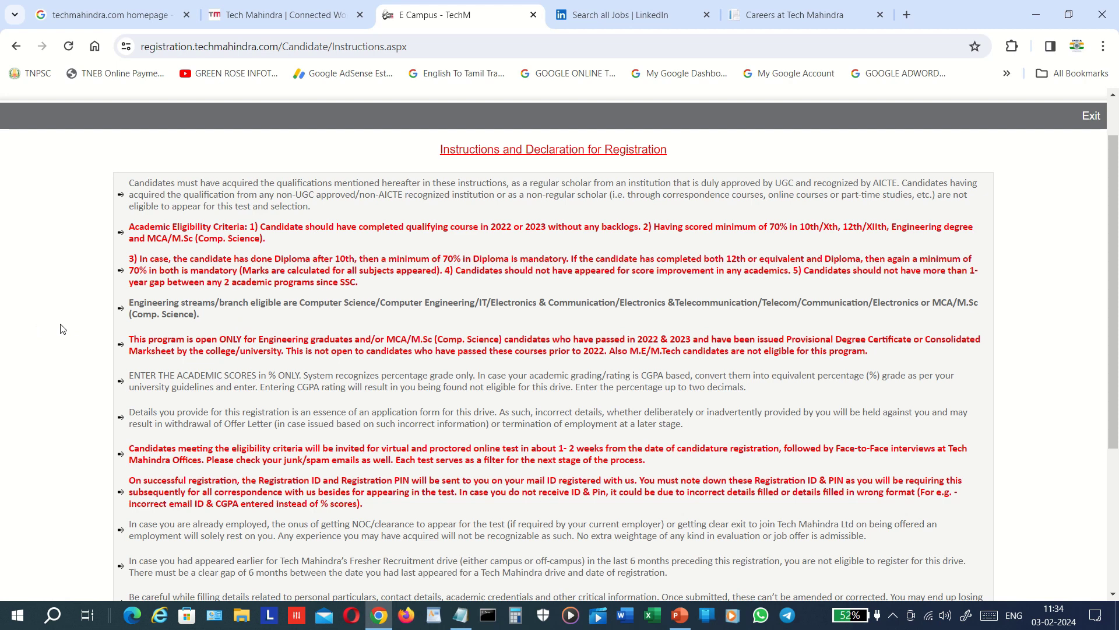
- Tick 'I have read the instructions carefully' at the bottom and continue to the form
scroll(62, 329, down, 2)
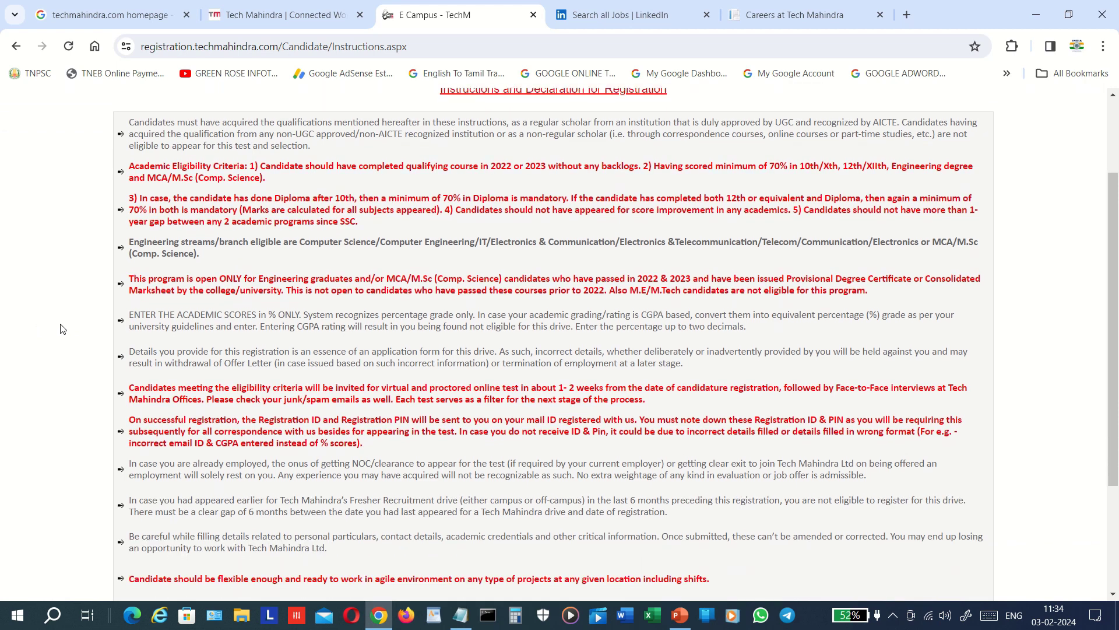
scroll(63, 328, down, 2)
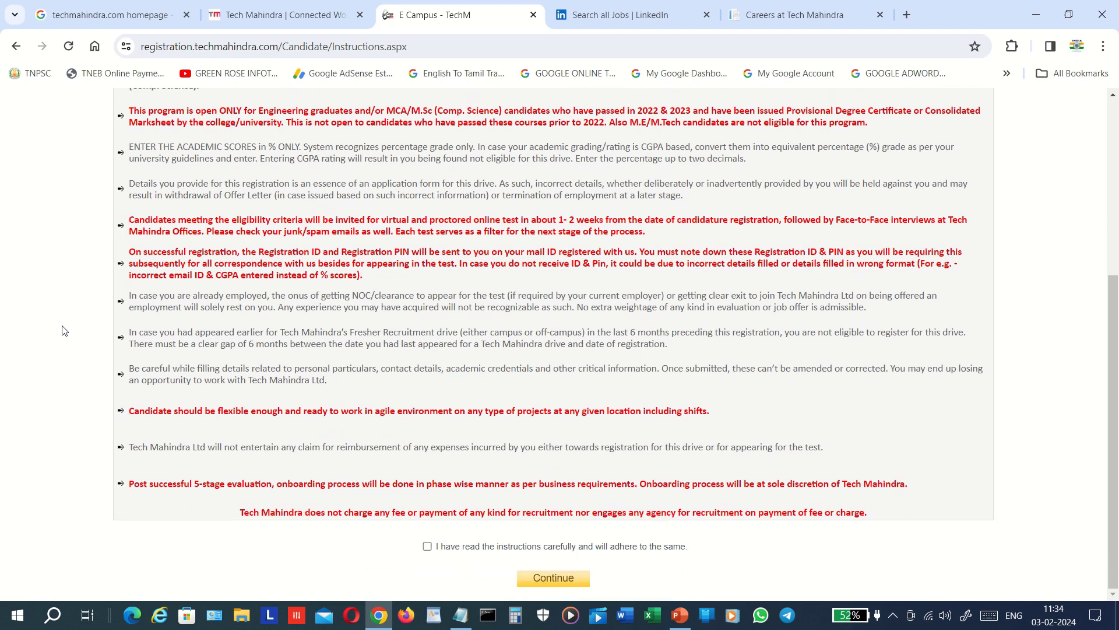
click(428, 548)
click(552, 579)
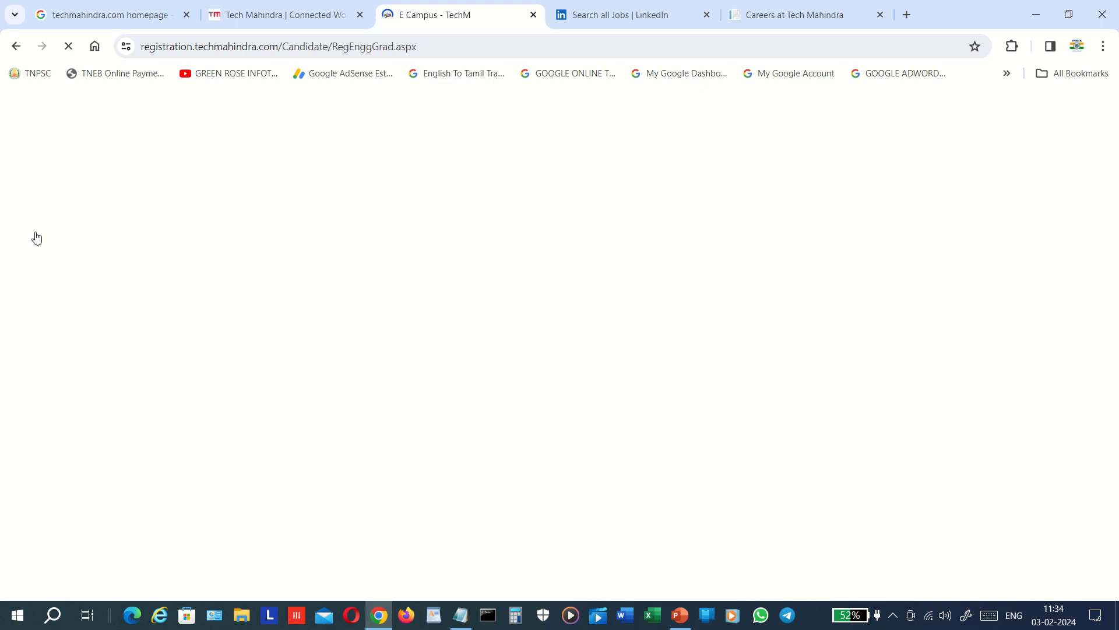
- Choose Mr. in the Prefix dropdown
mouse_move(458, 45)
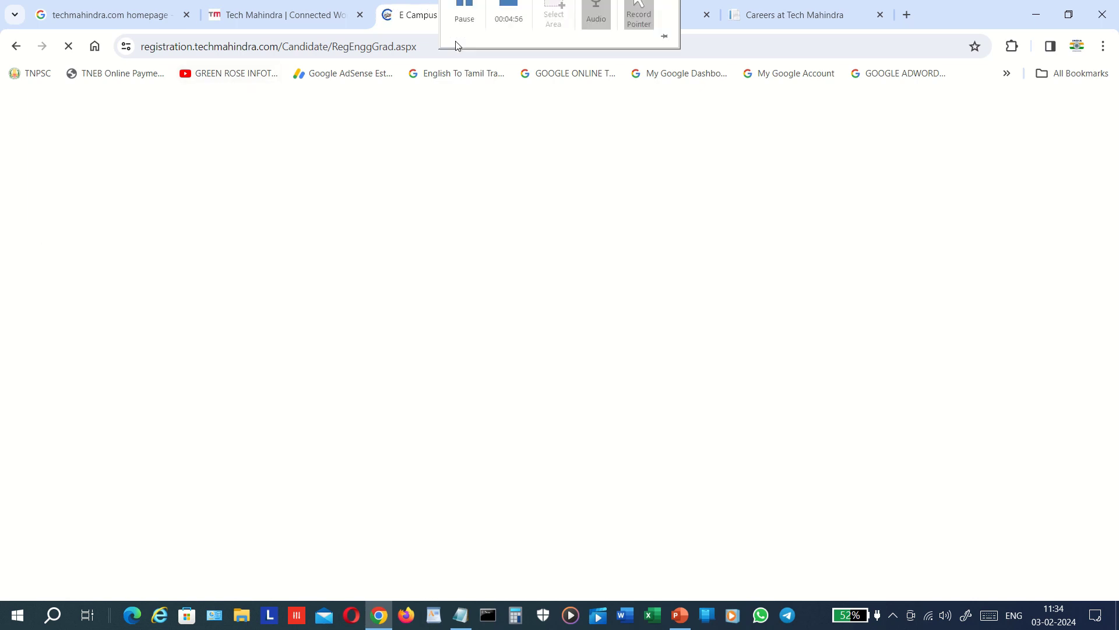
double_click(396, 48)
click(399, 49)
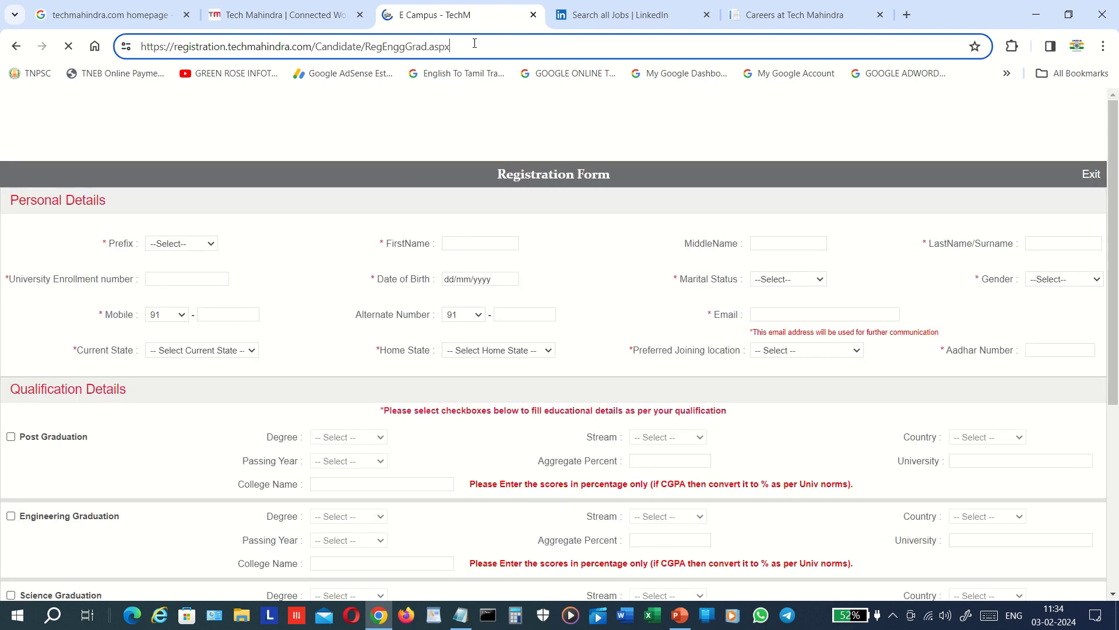
click(203, 252)
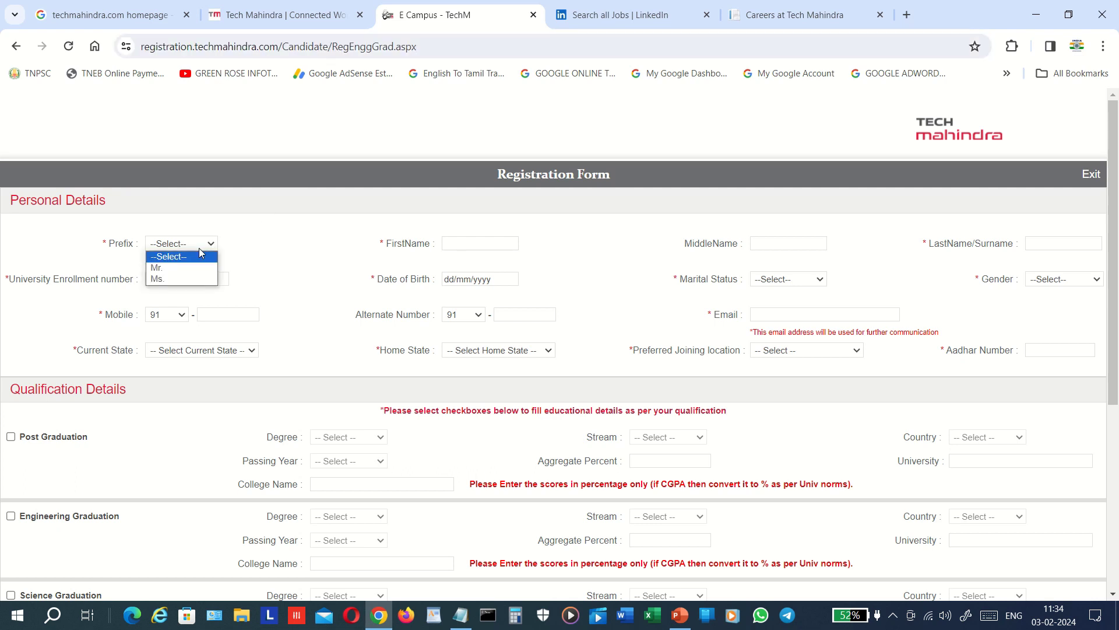
click(196, 268)
click(263, 275)
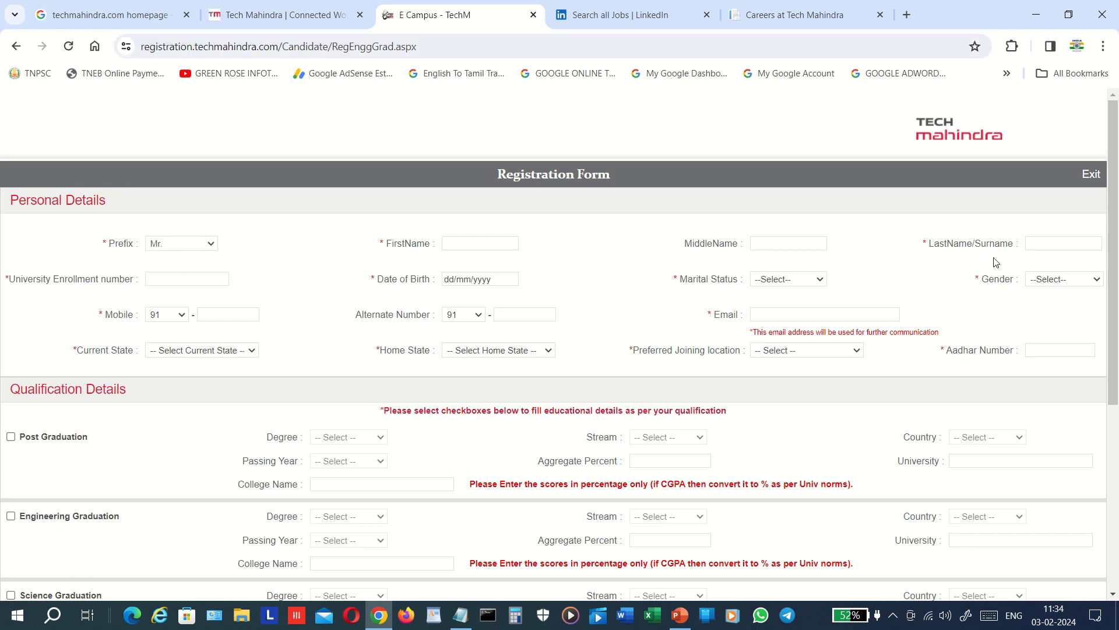
- Set Gender to Male and Marital Status to Single
click(1068, 282)
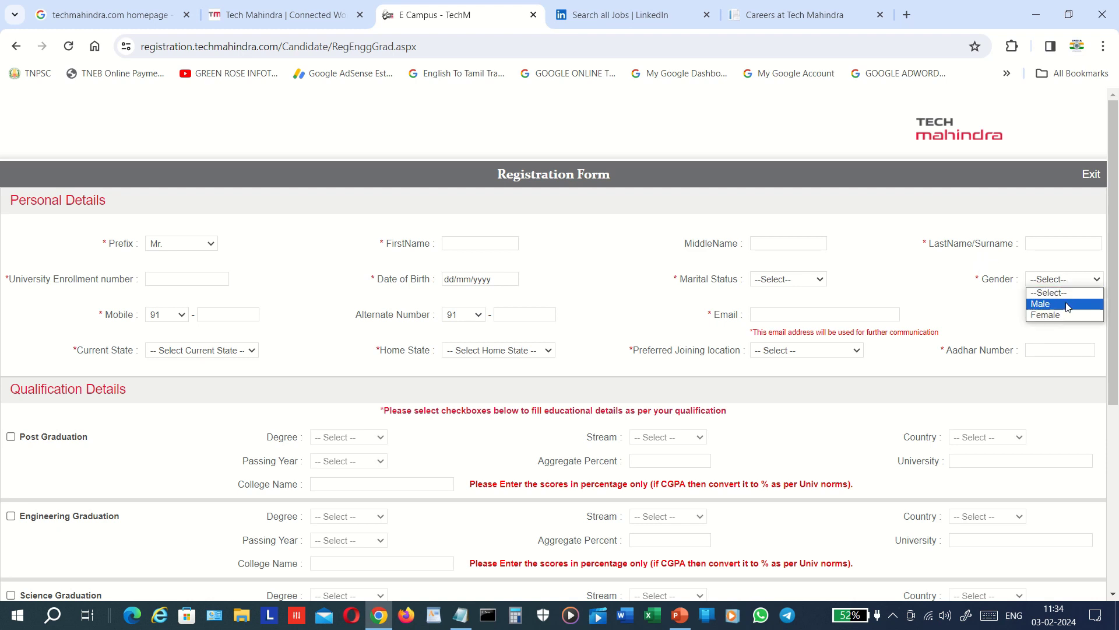
click(1068, 304)
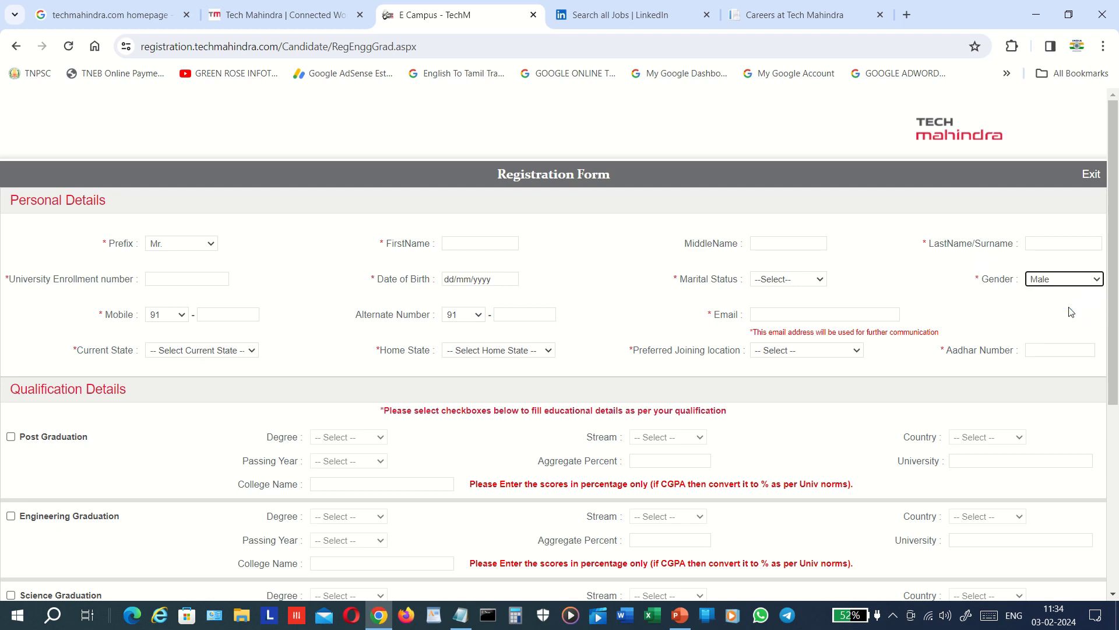
click(800, 281)
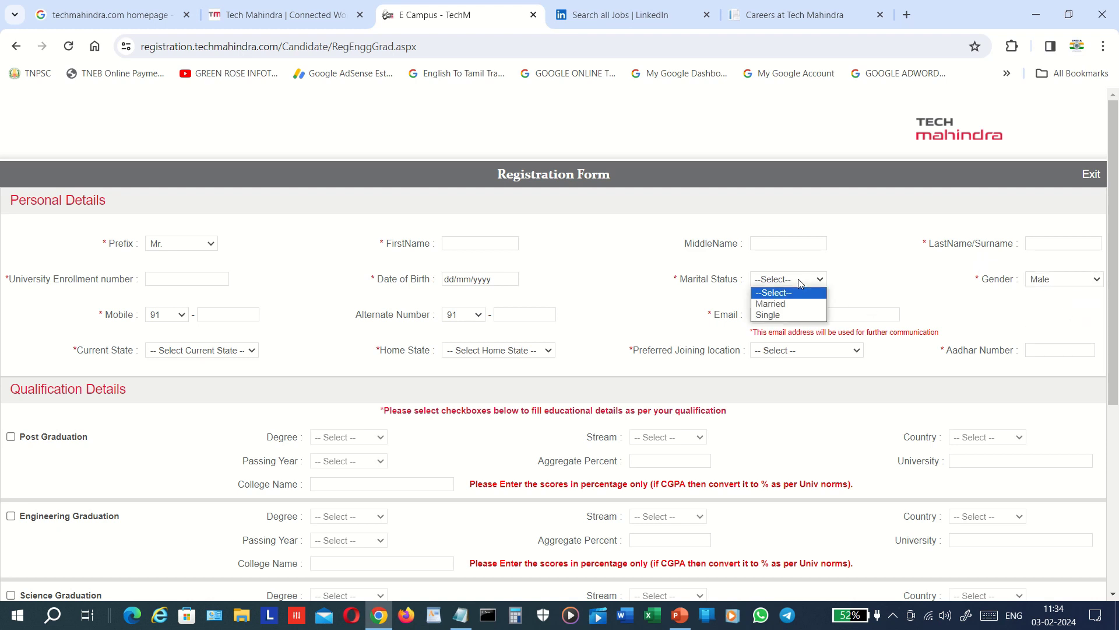
click(803, 316)
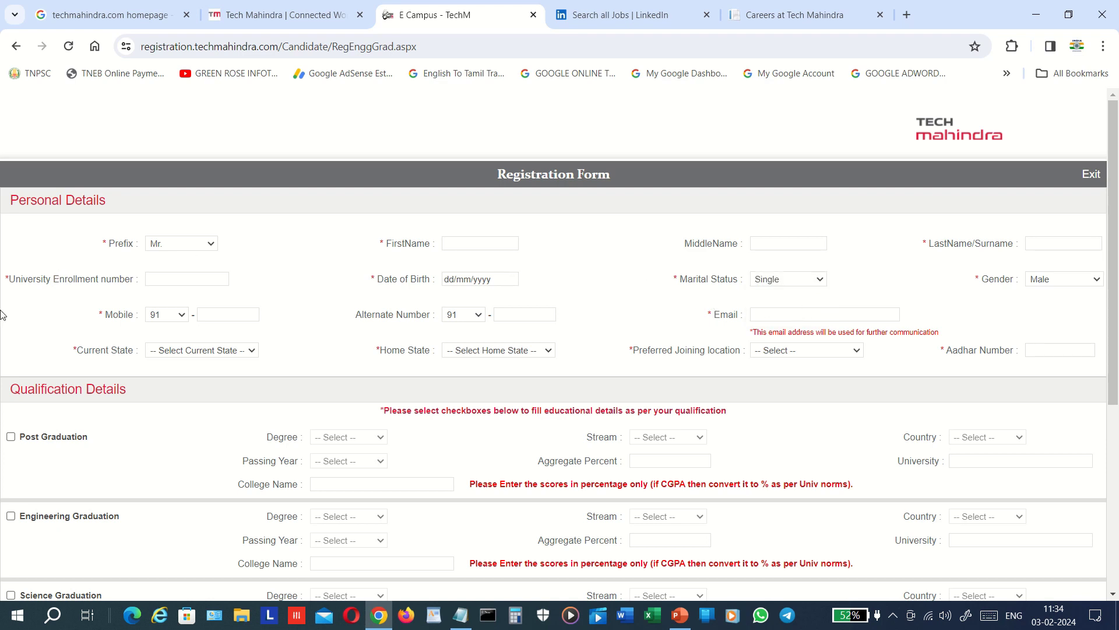
scroll(39, 319, down, 2)
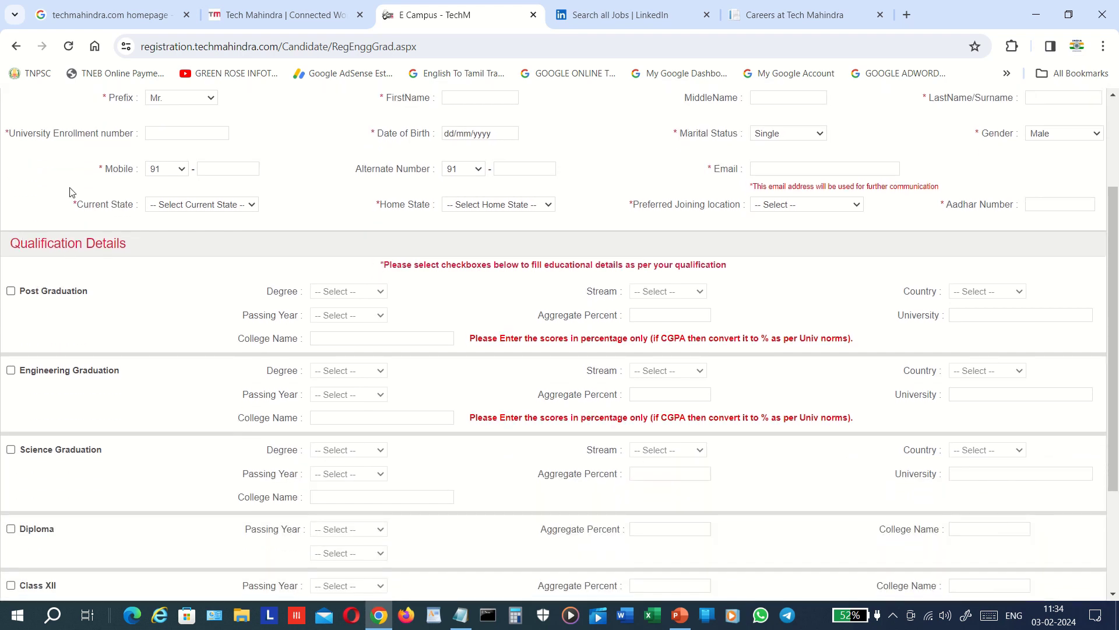
- Set both Current State and Home State to Tamilnadu
drag(99, 165, 750, 173)
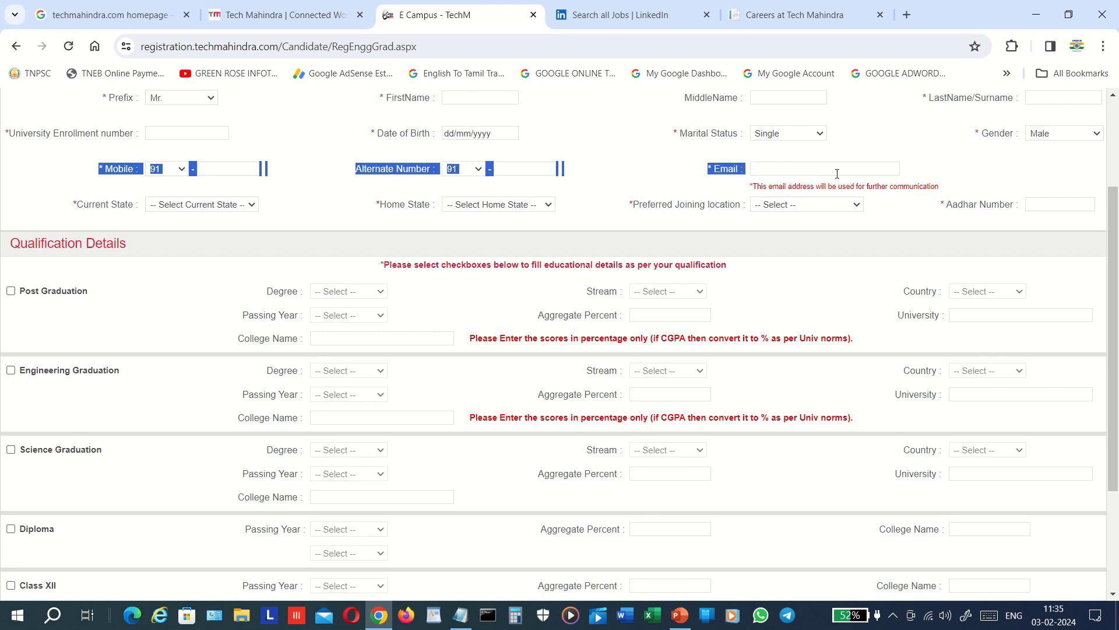
click(48, 181)
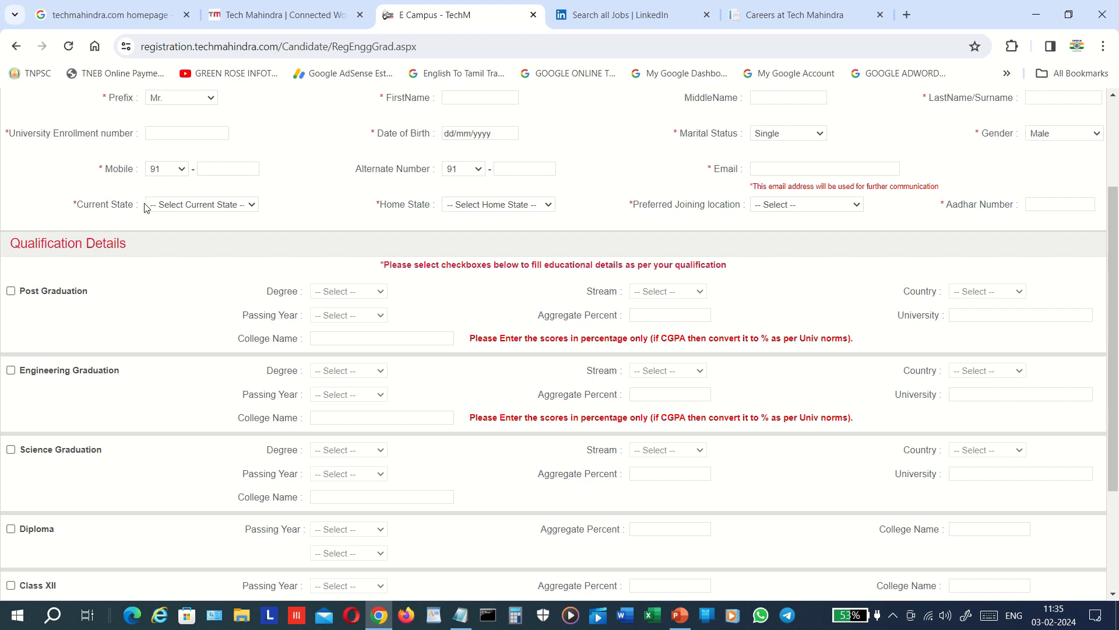
click(194, 205)
click(194, 204)
key(t)
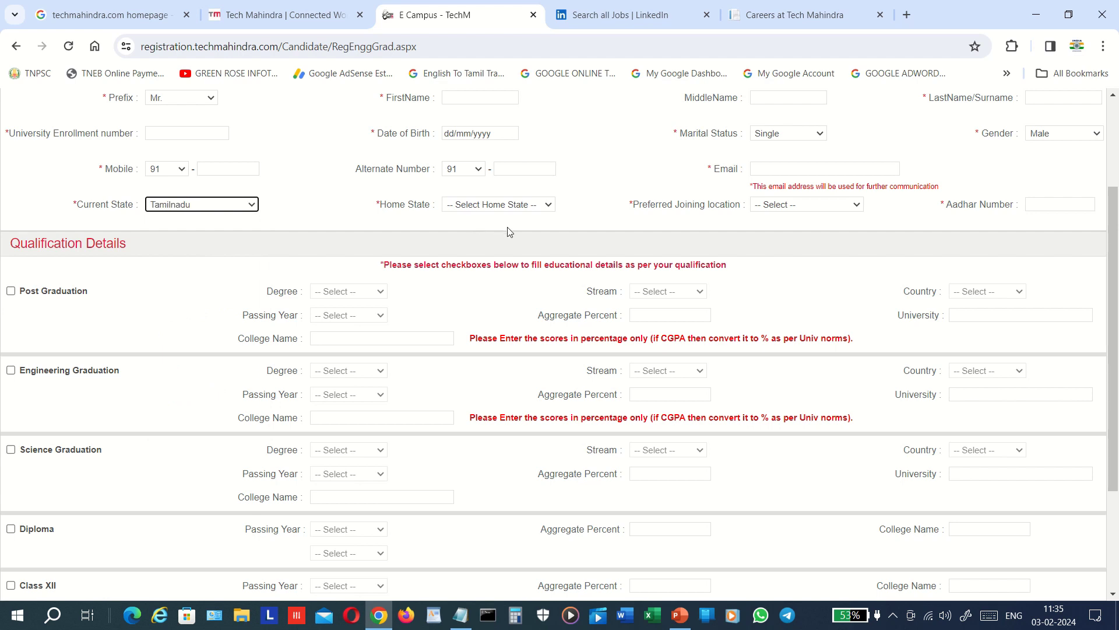
click(504, 209)
click(503, 209)
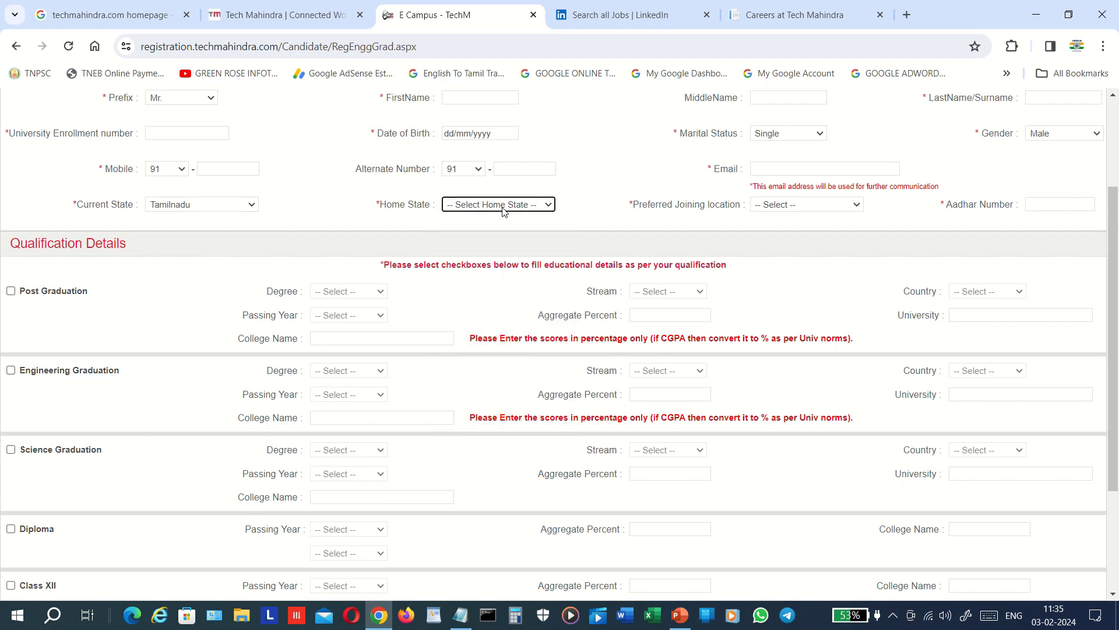
key(t)
- Choose Chennai as the preferred joining location
click(735, 229)
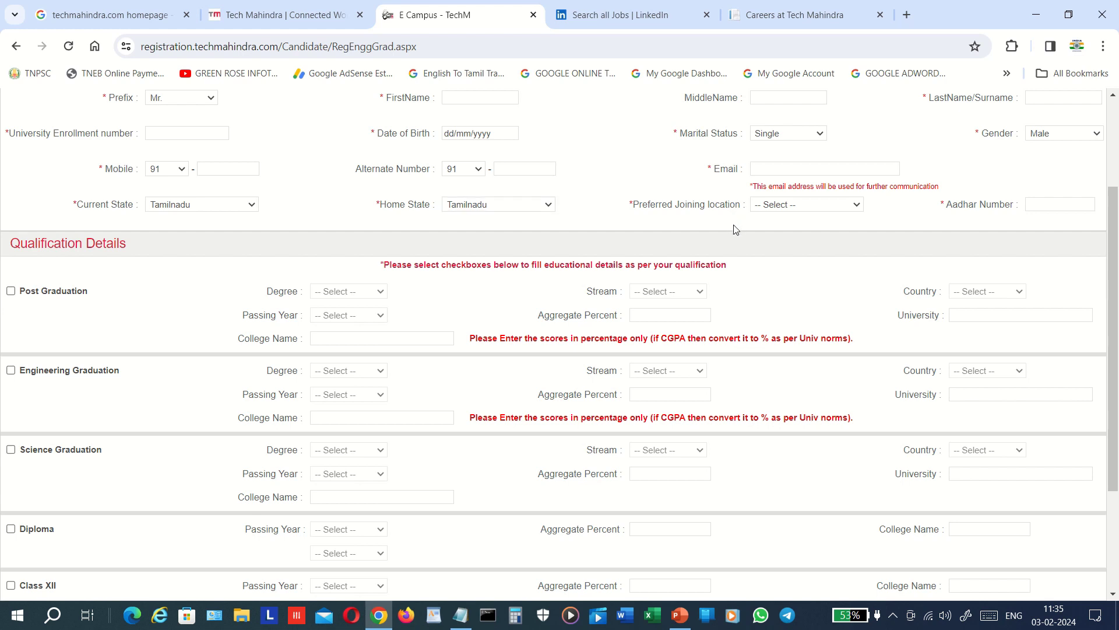
click(783, 207)
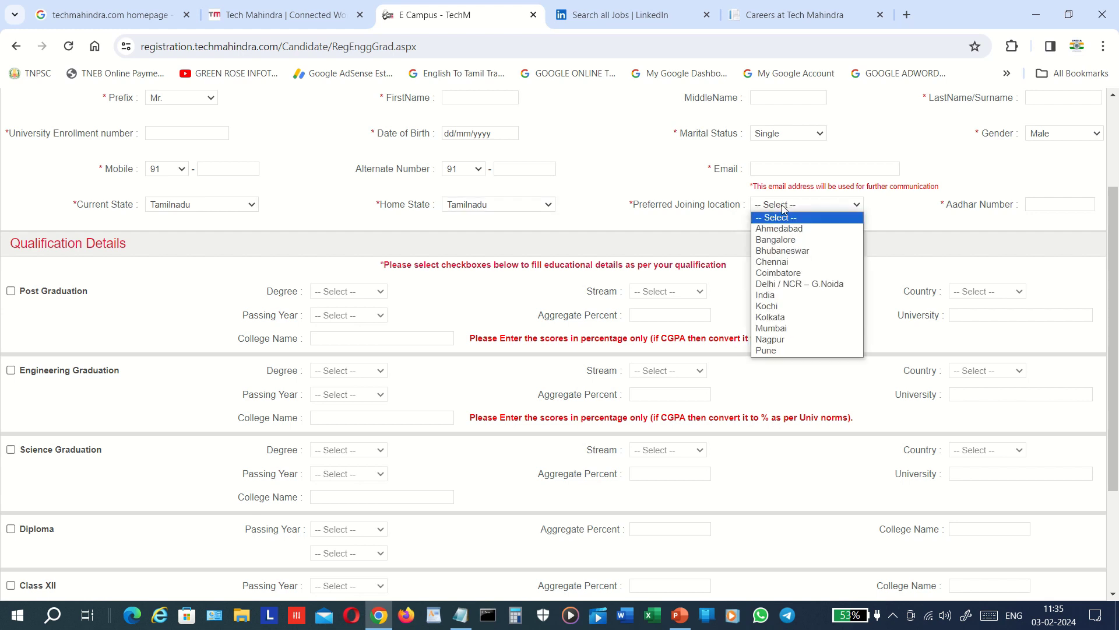
click(790, 266)
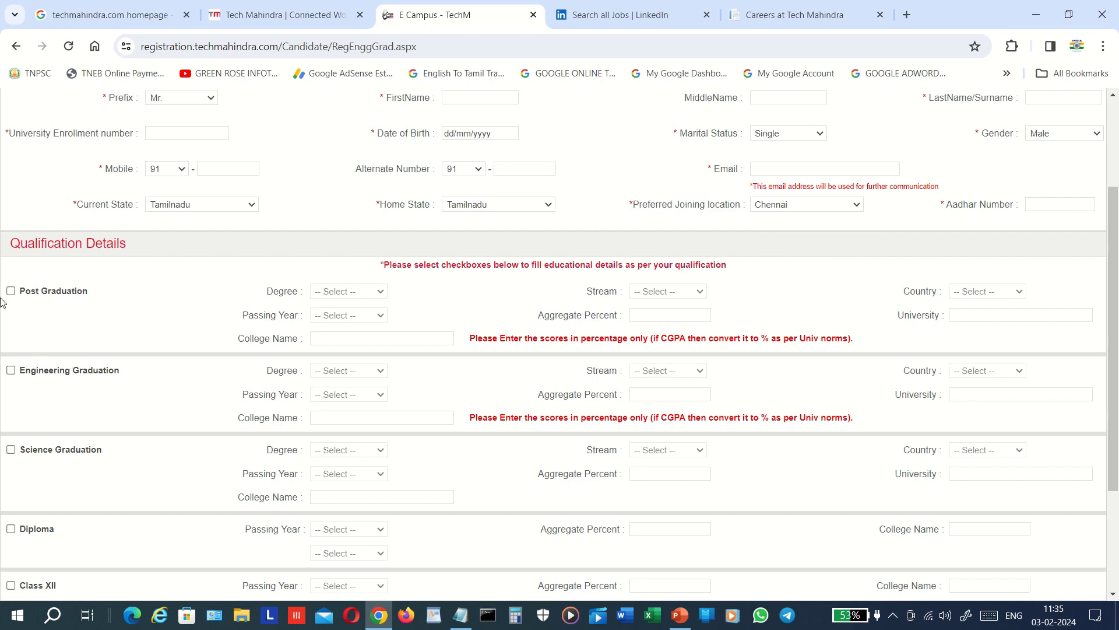
scroll(2, 301, up, 2)
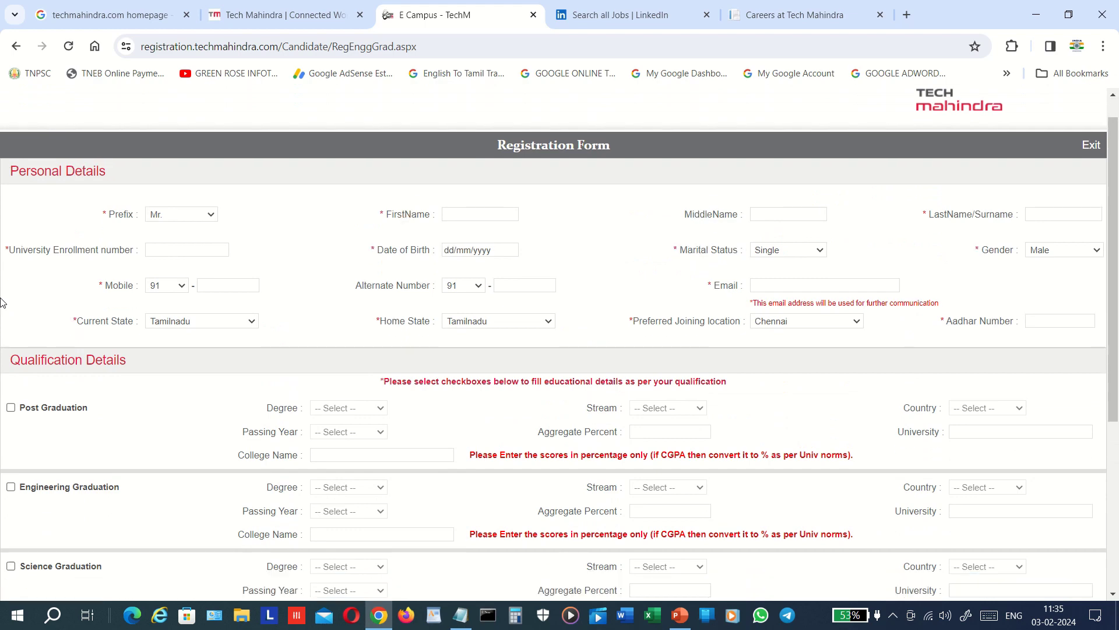
- Include Post Graduation, Engineering, Science Graduation, Diploma and Class XII in qualifications
scroll(1, 302, down, 5)
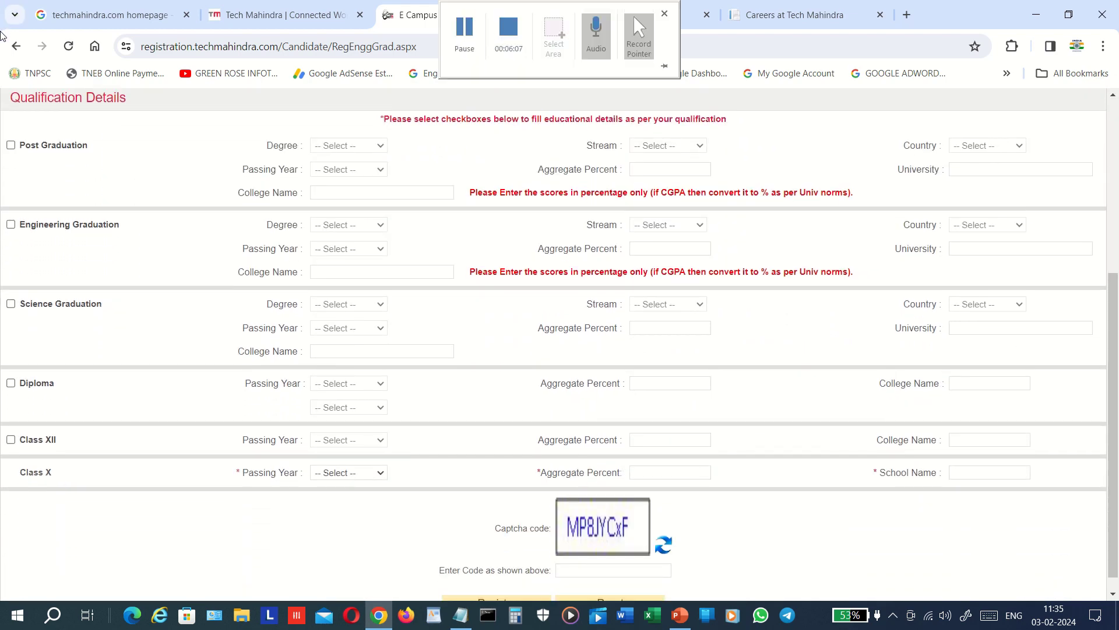
click(11, 145)
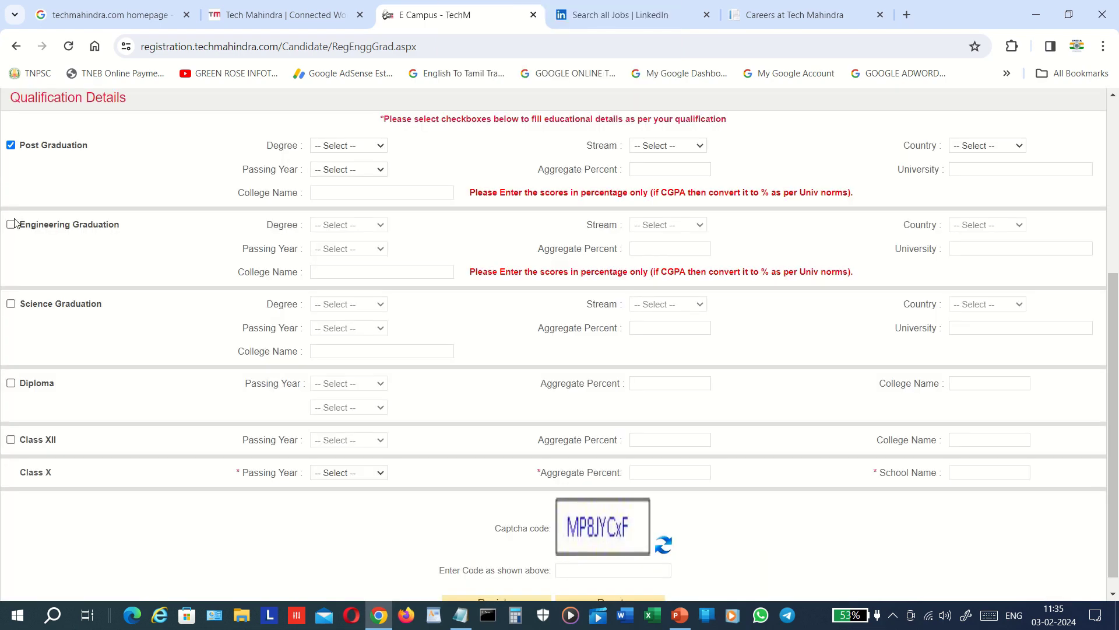
click(10, 225)
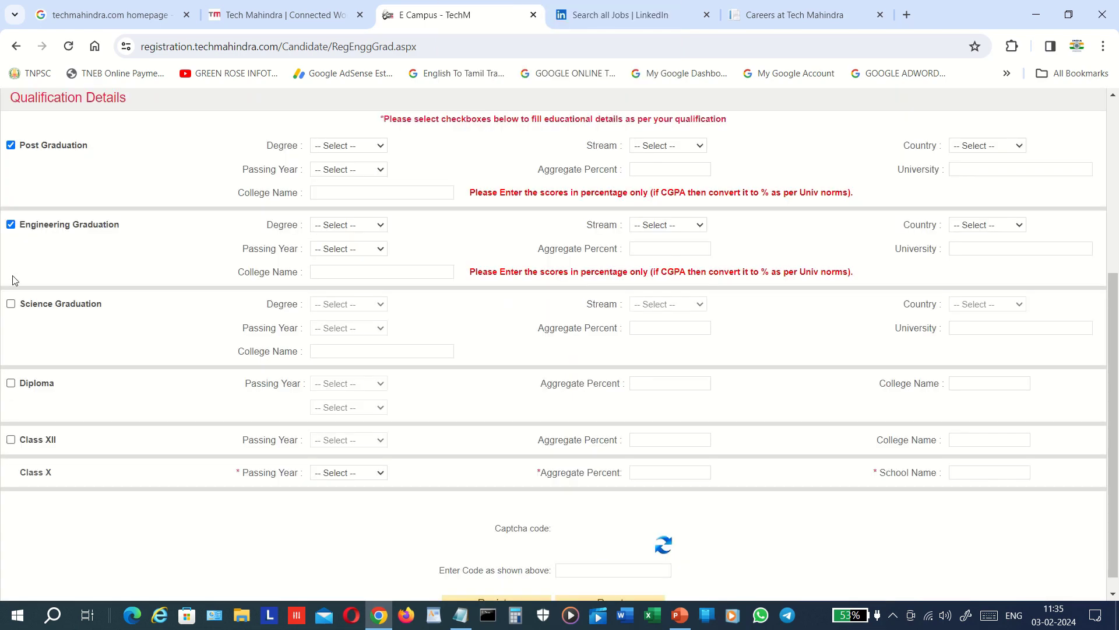
click(11, 303)
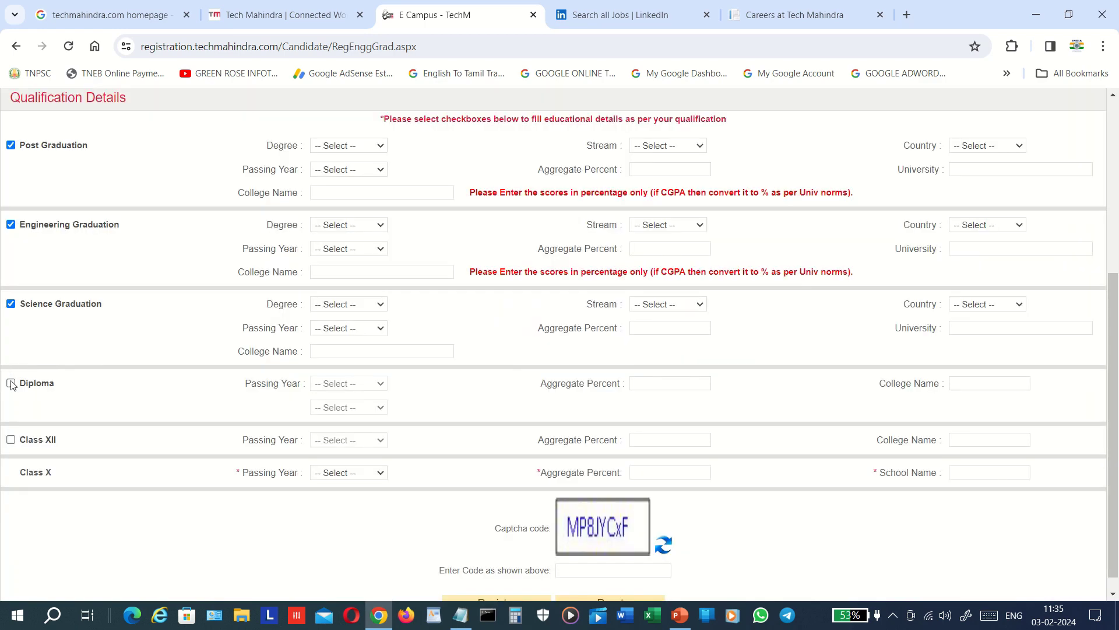
click(11, 384)
click(11, 441)
- Set the Class X passing year to 2010 and Class XII to 2012
click(362, 471)
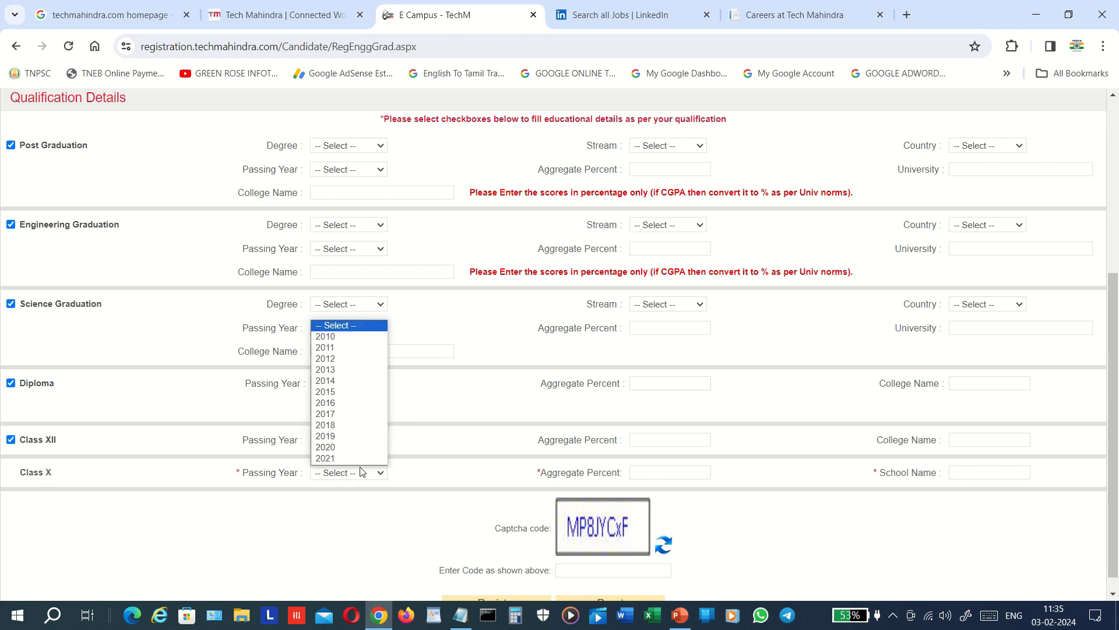
click(345, 338)
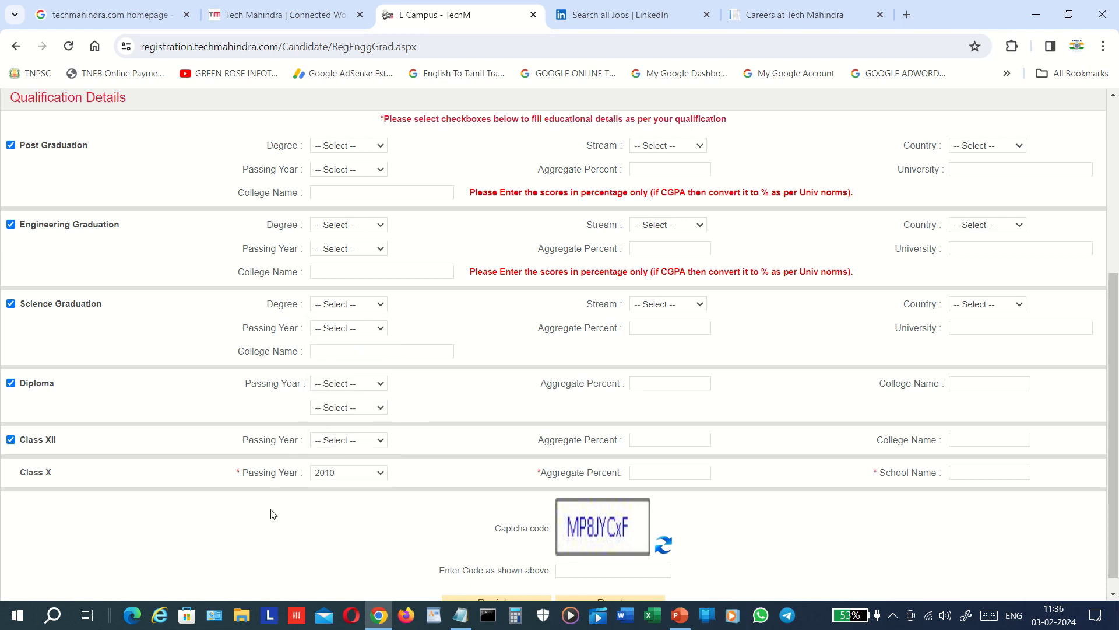
click(358, 440)
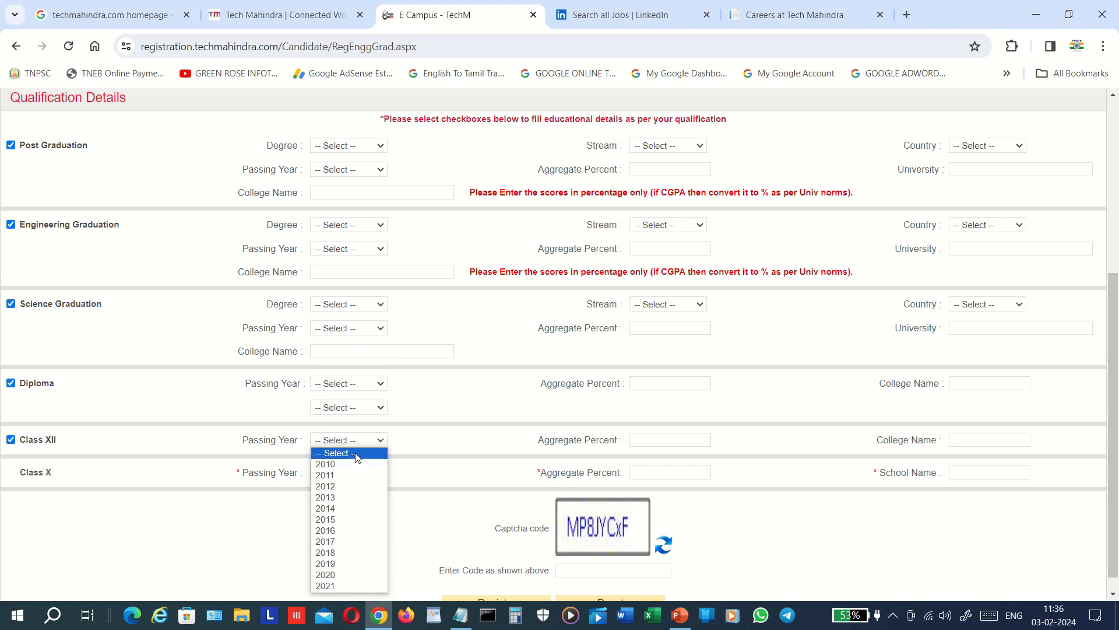
click(355, 489)
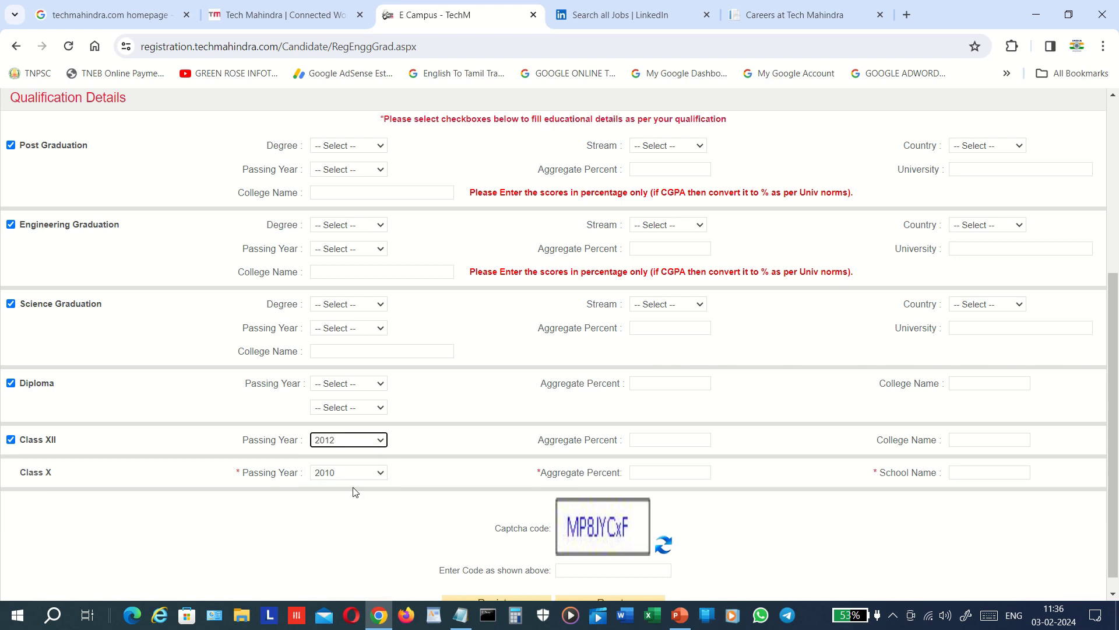
click(276, 506)
- Pick degrees BCA for Science, B.TECH for Engineering and MCA for Post Graduation
drag(58, 376, 2, 312)
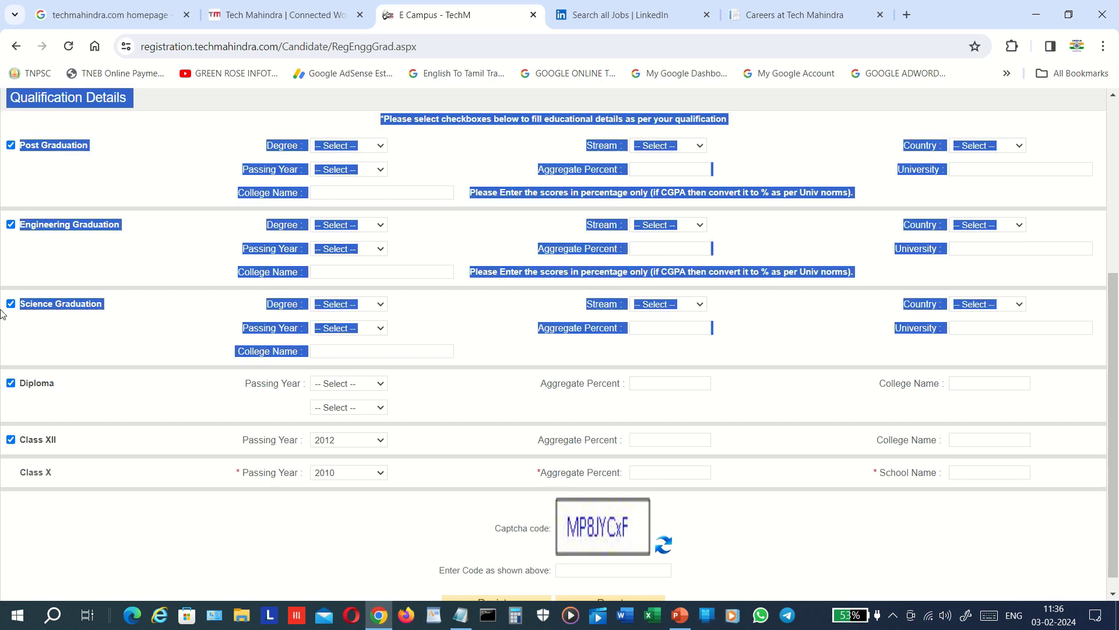
click(1, 323)
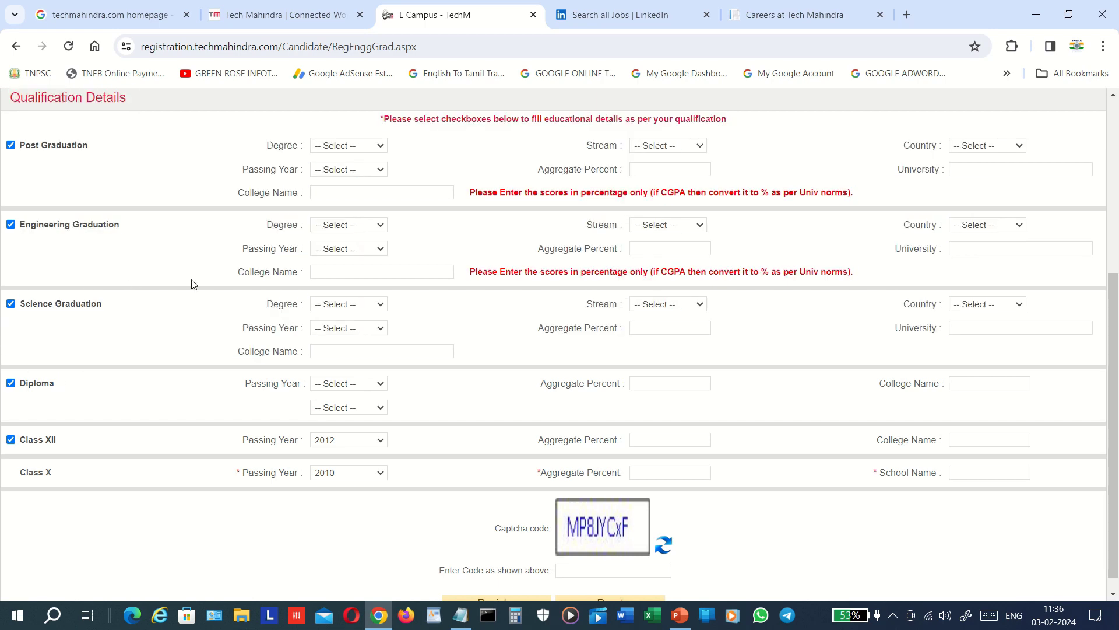
click(363, 311)
click(363, 310)
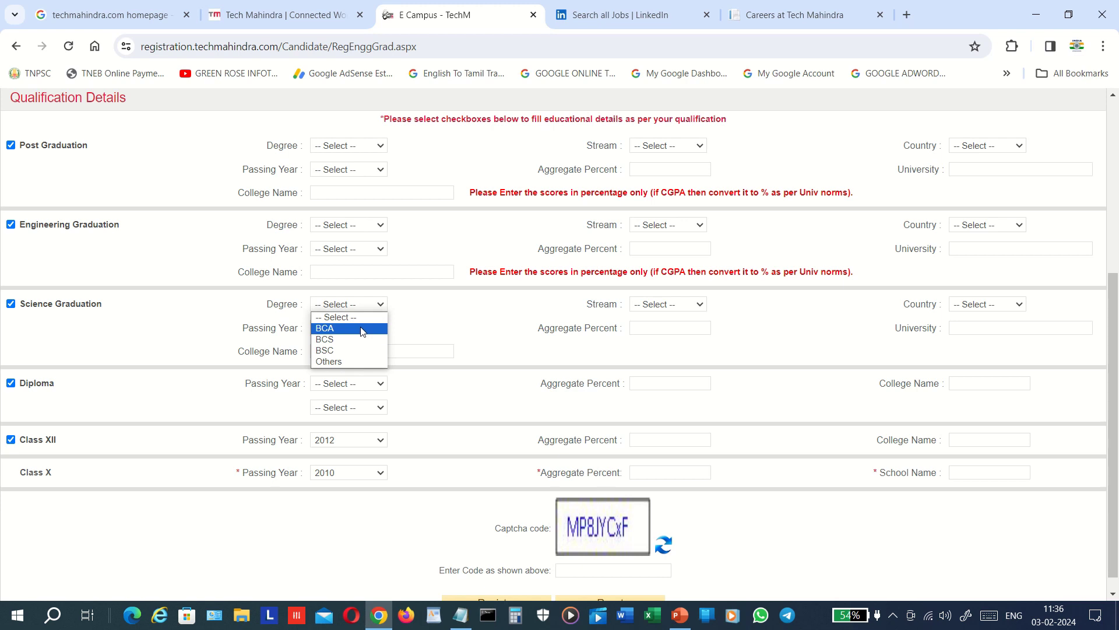
click(362, 329)
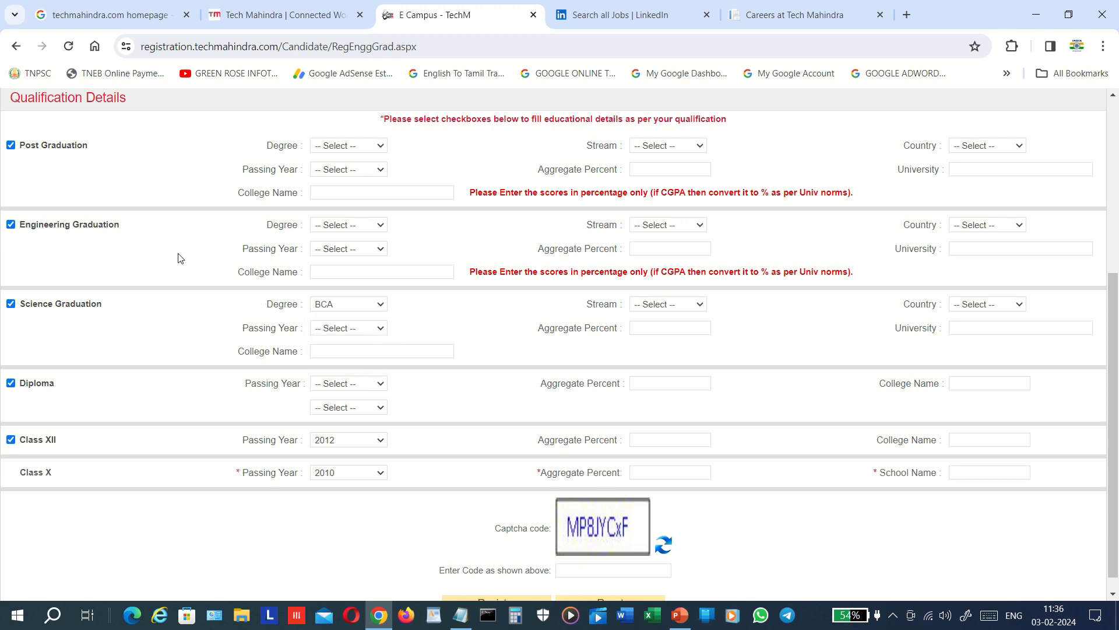
click(343, 225)
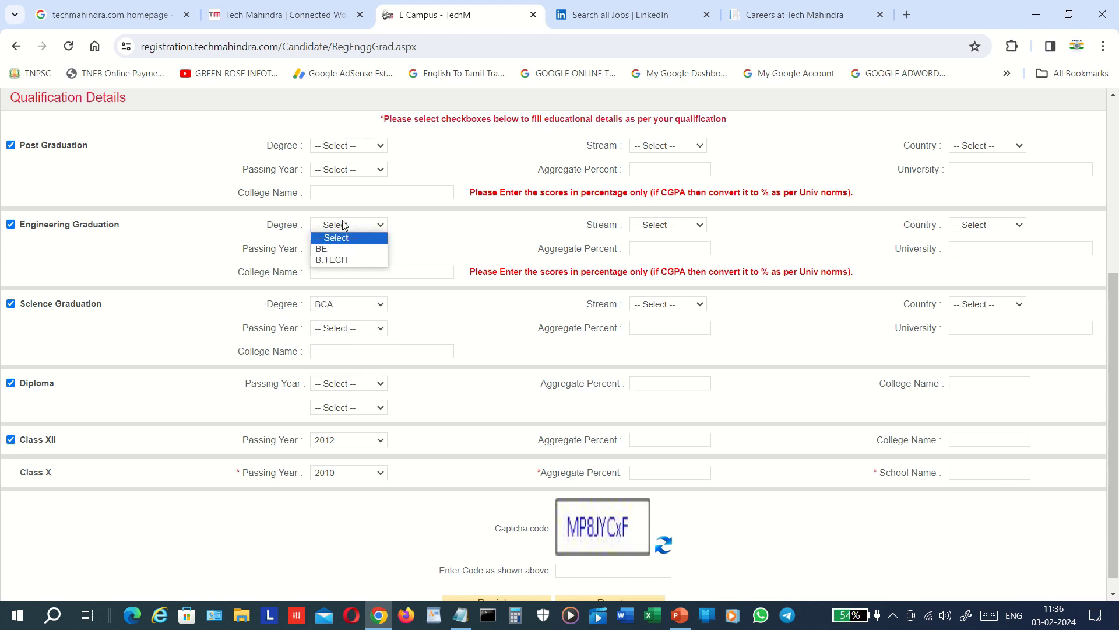
click(369, 262)
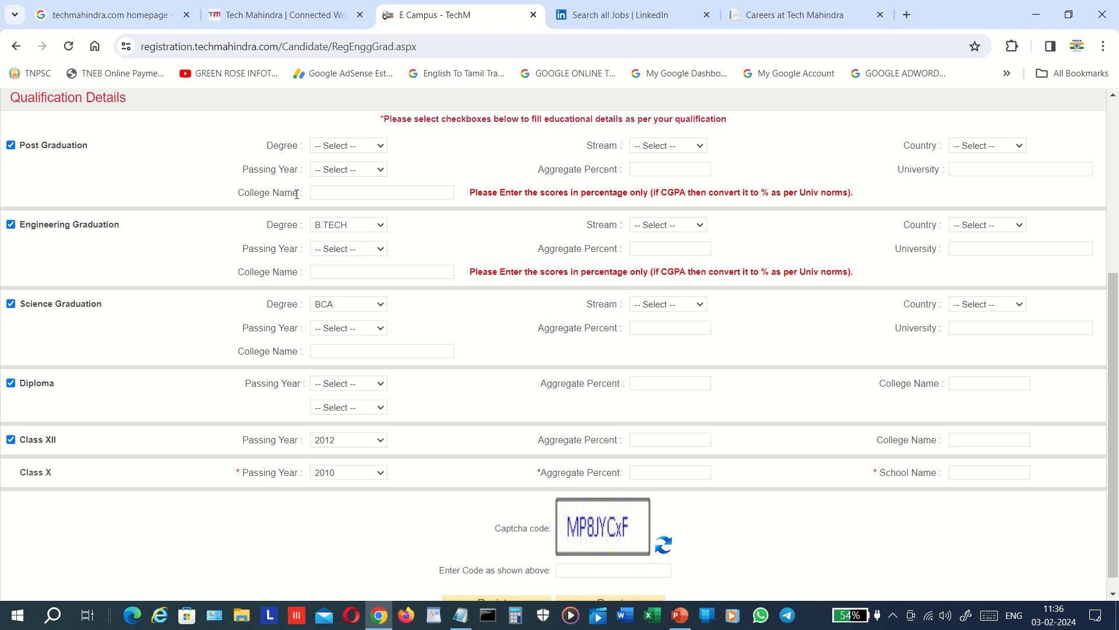
click(372, 149)
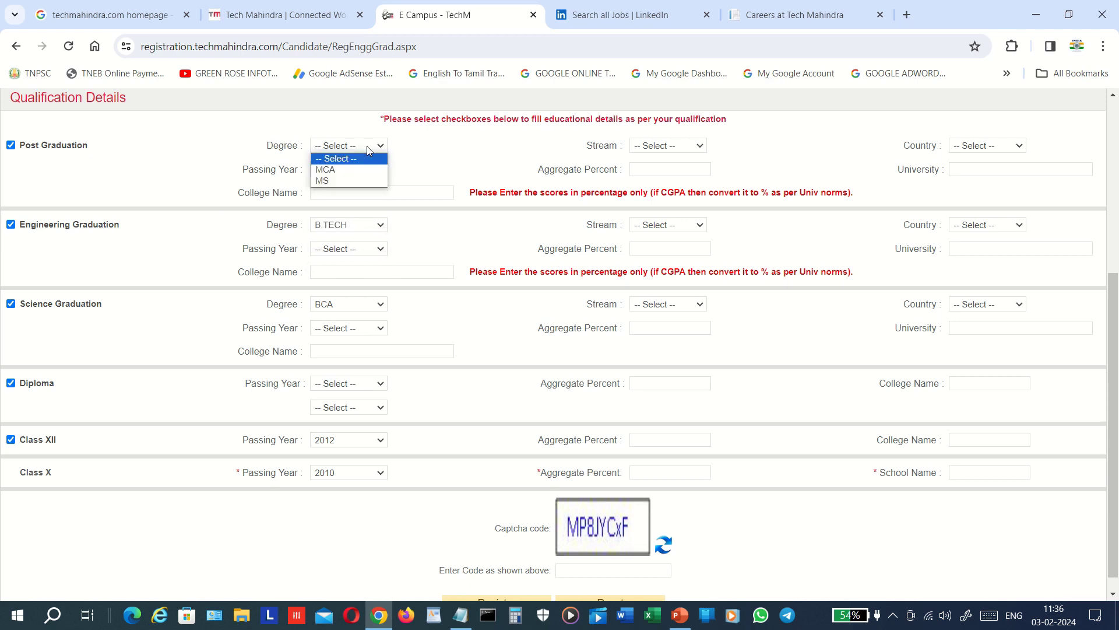
click(369, 170)
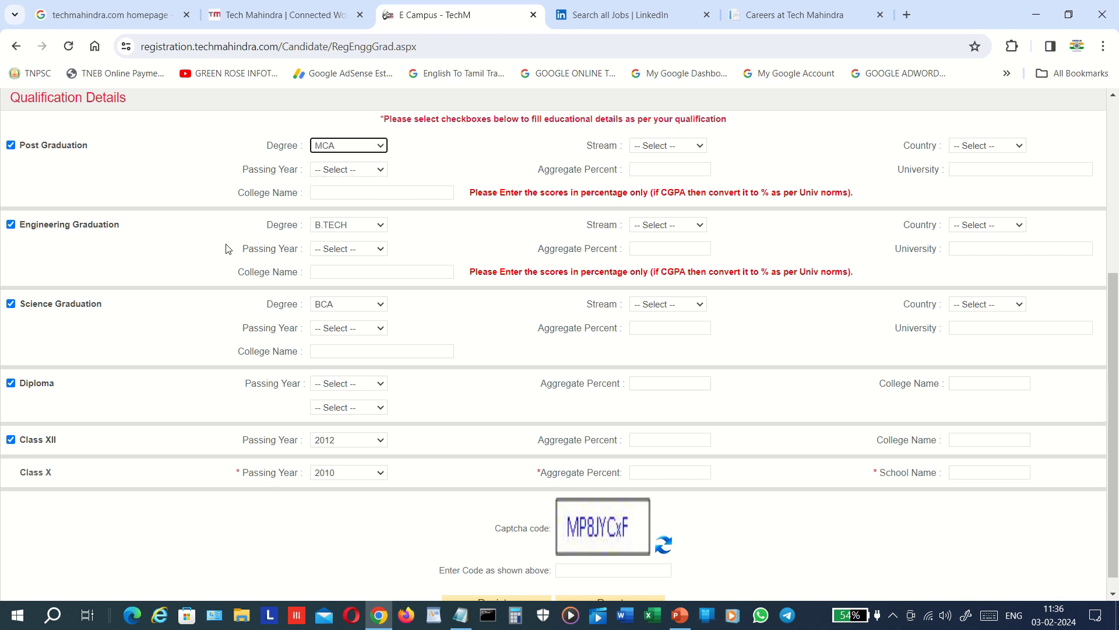
click(220, 261)
- Set streams Computer Application, Information Technology and Computer Science for the three degrees
scroll(220, 261, down, 1)
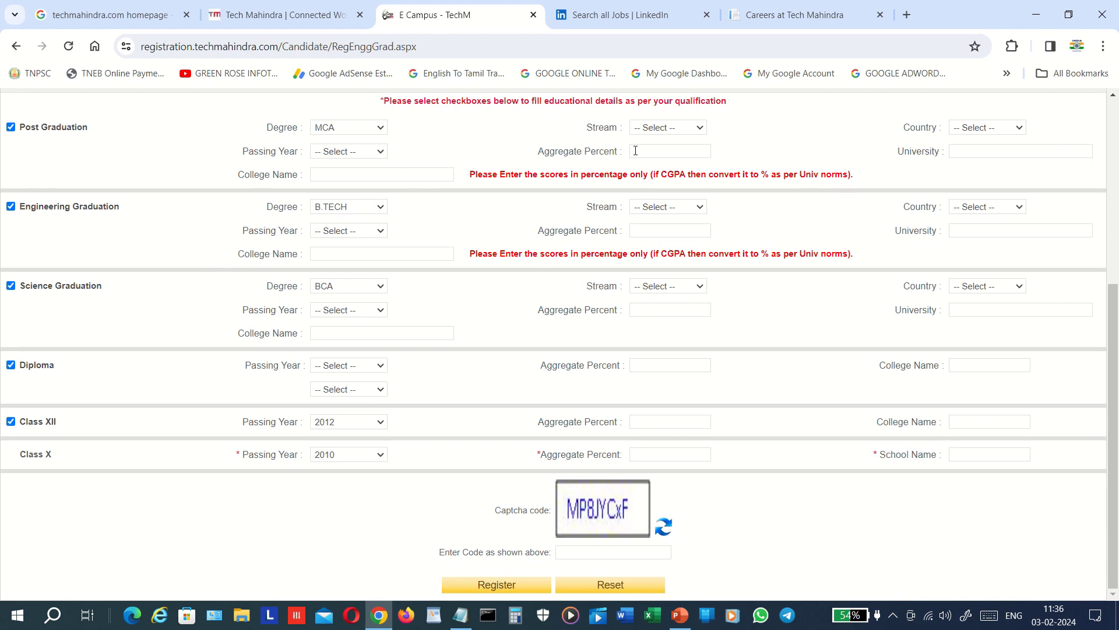
click(692, 129)
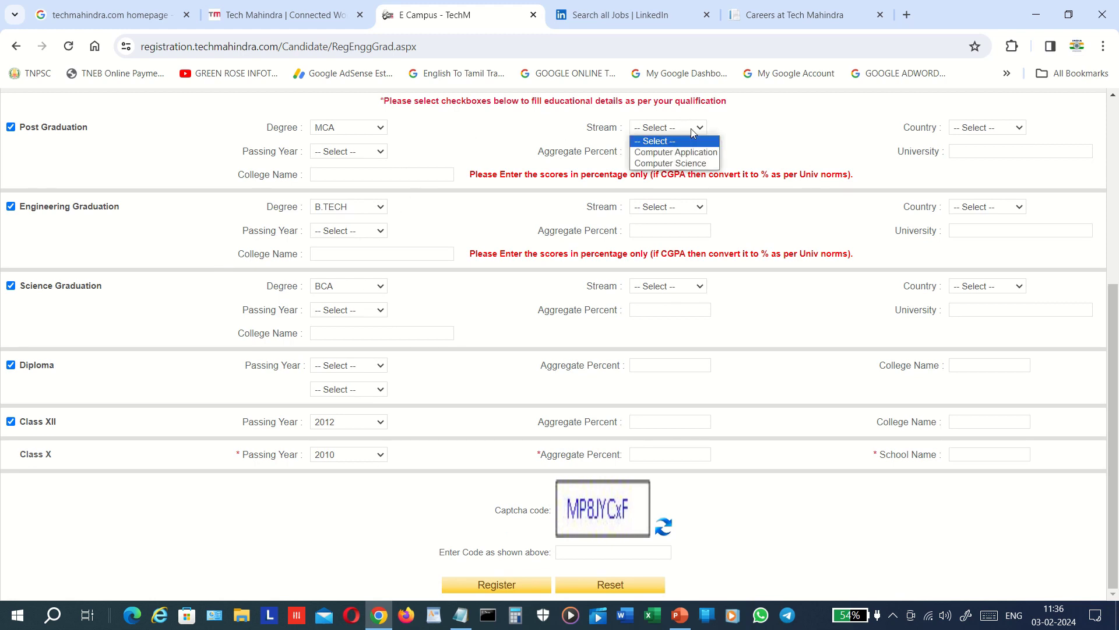
click(710, 154)
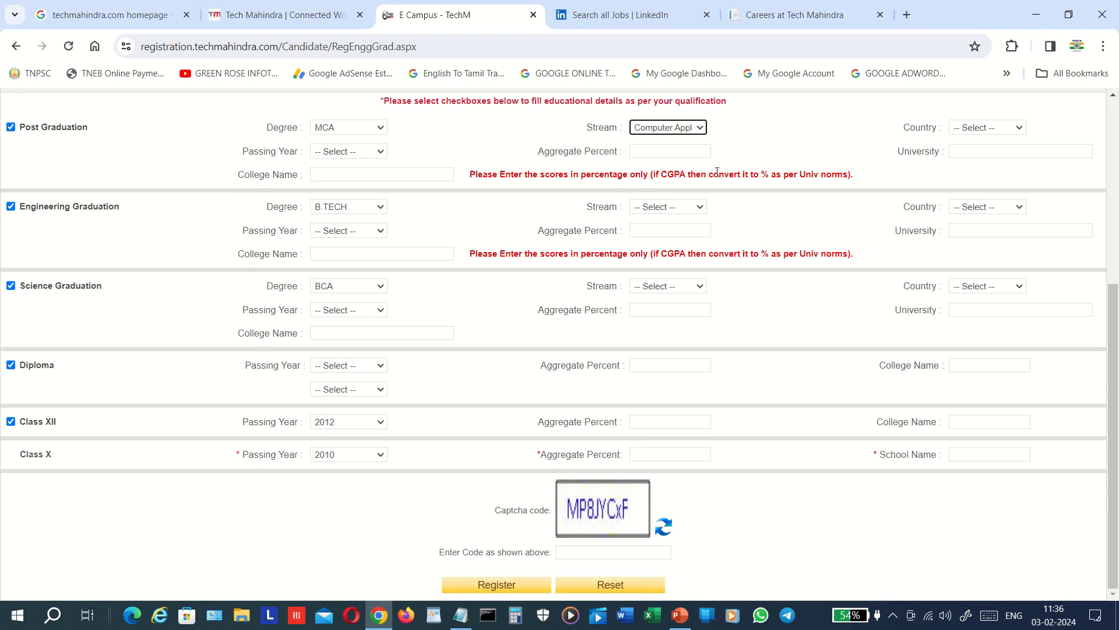
click(701, 214)
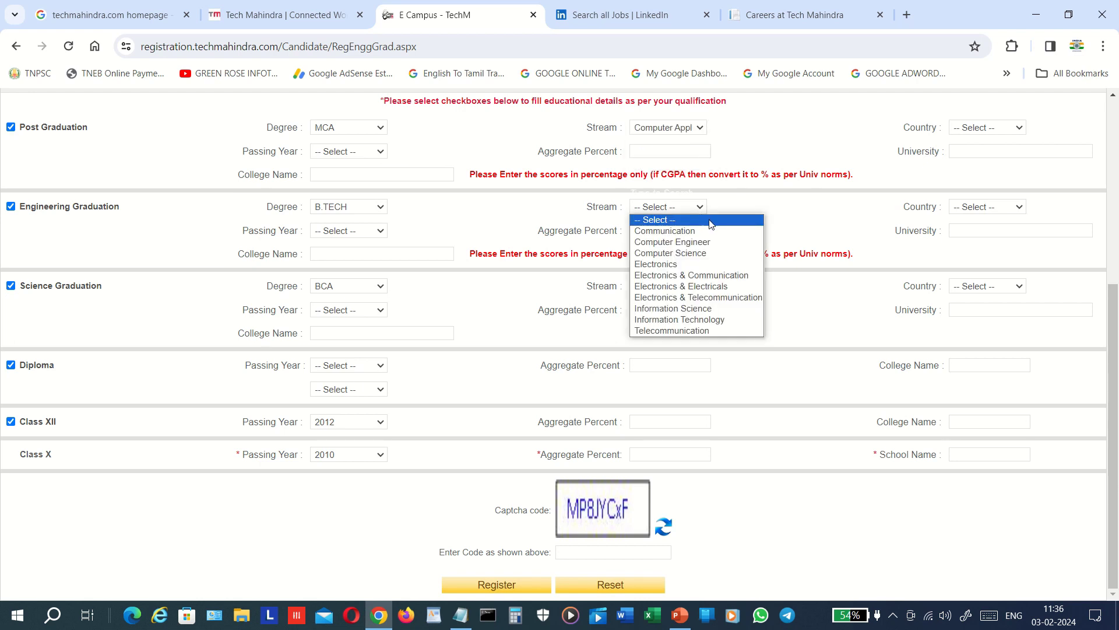
click(757, 320)
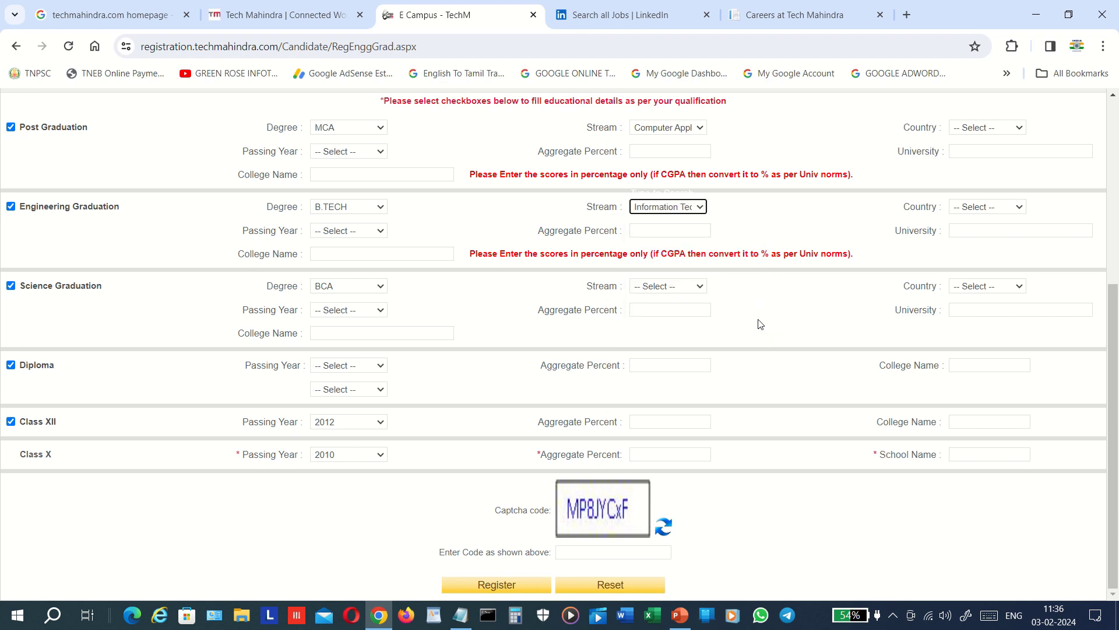
click(761, 324)
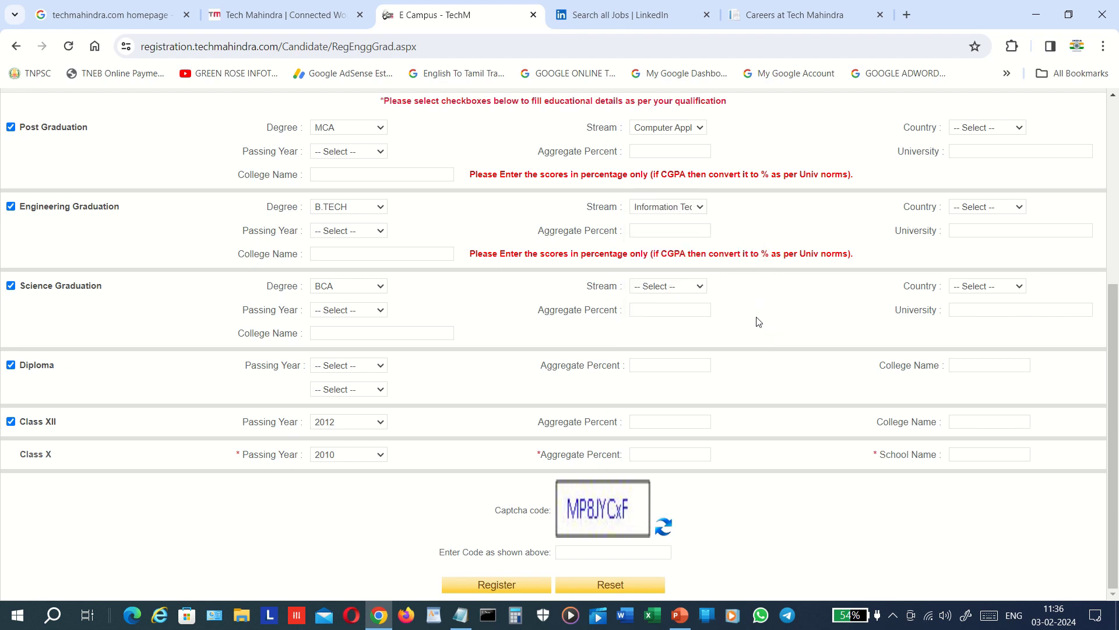
click(684, 288)
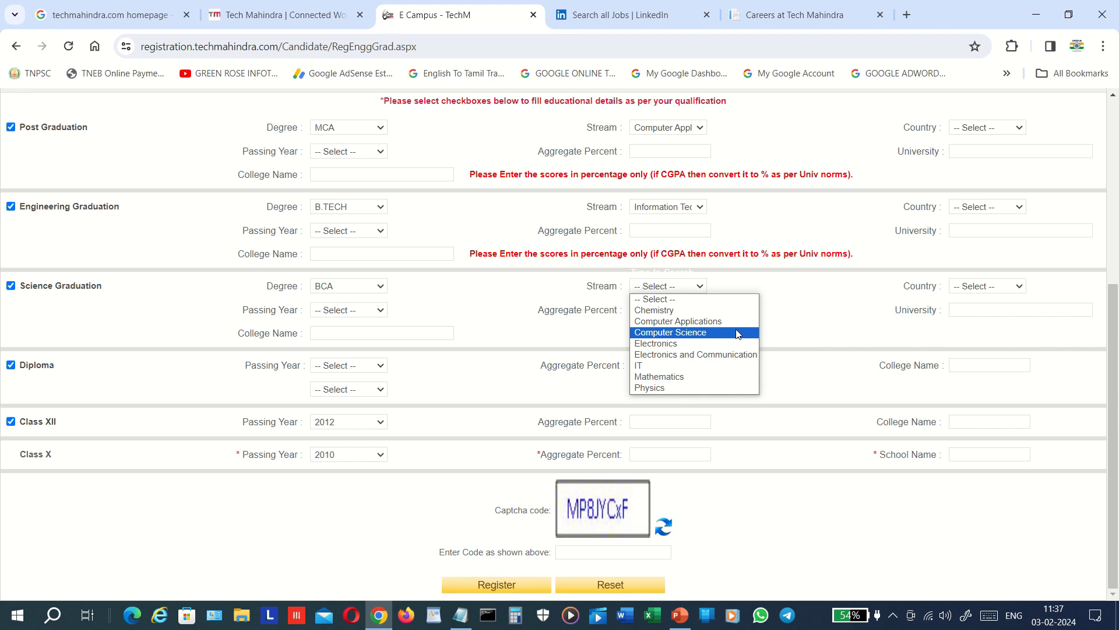
click(738, 335)
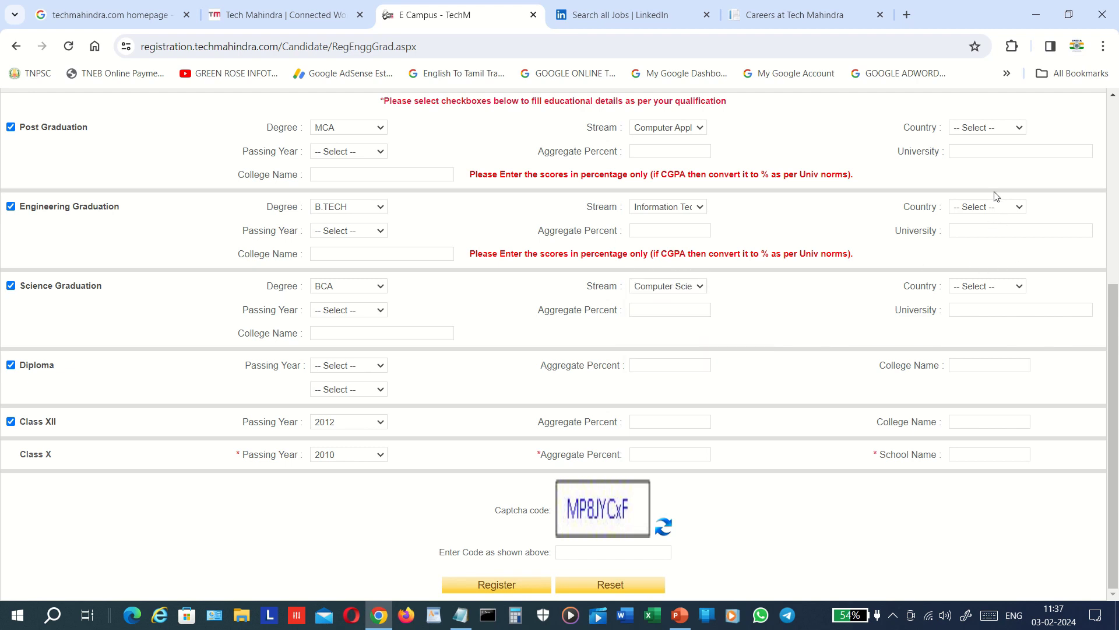
click(997, 129)
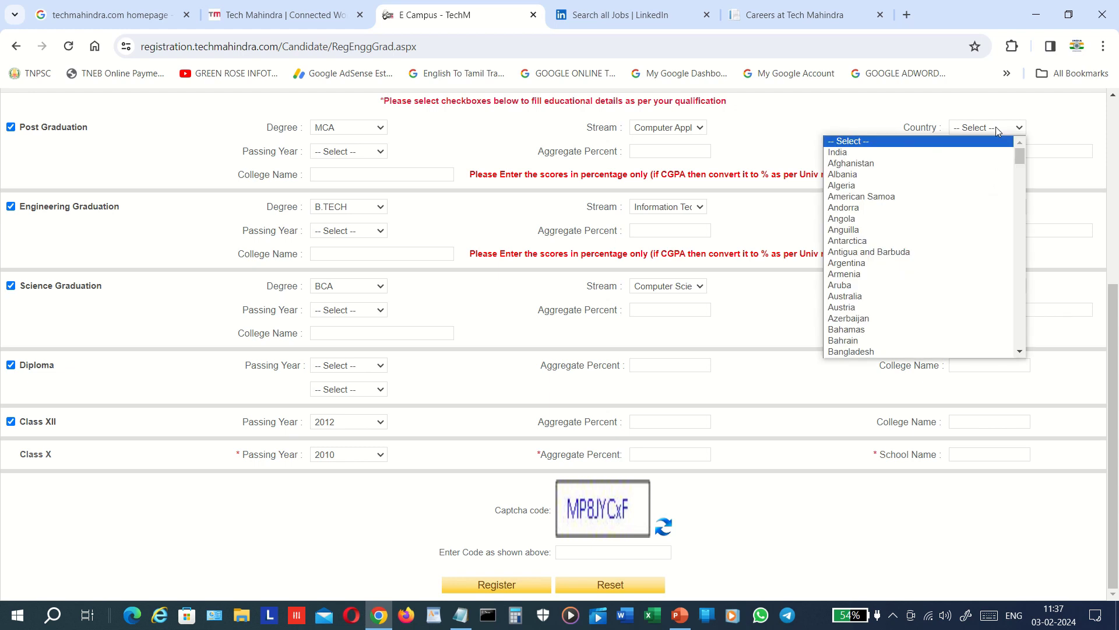
- Choose India as the country for Post, Engineering and Science Graduation
click(1004, 152)
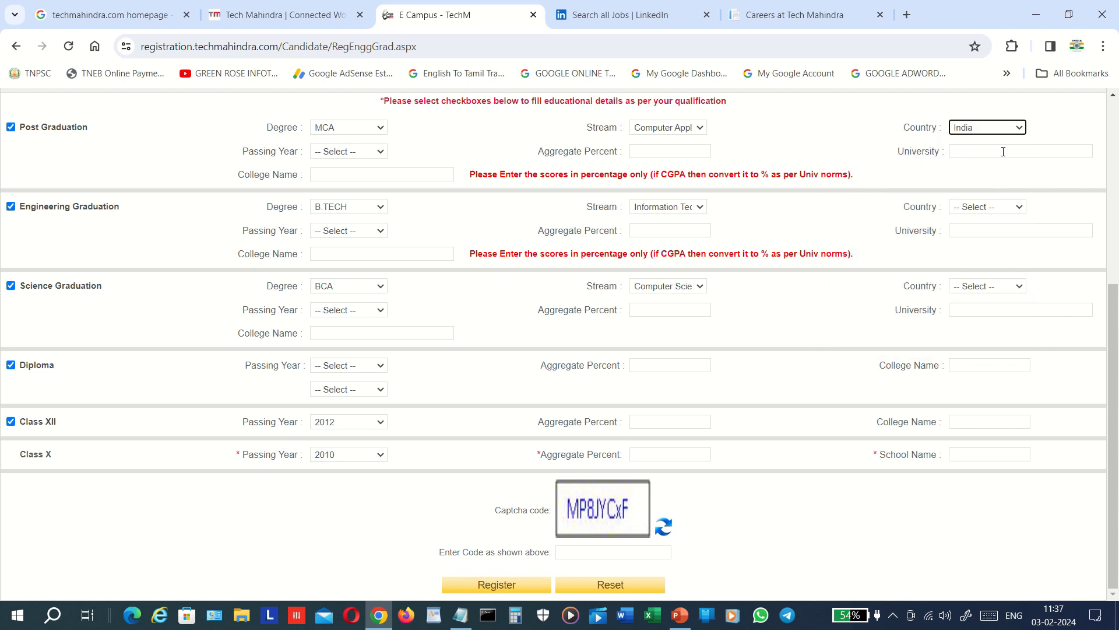
click(1014, 231)
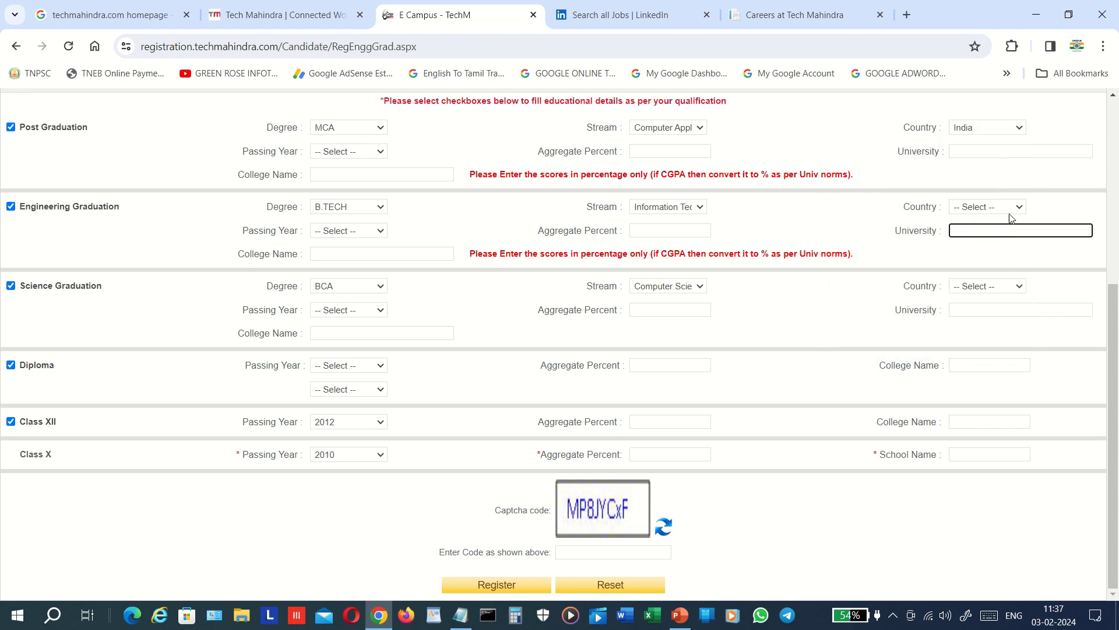
click(1010, 211)
click(1006, 233)
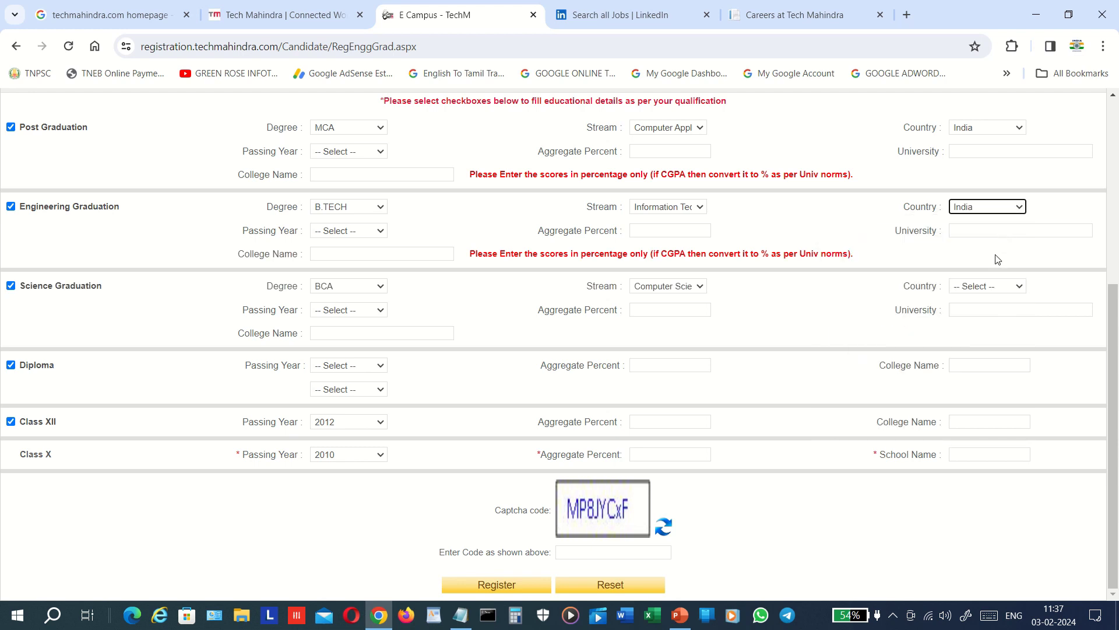
click(982, 288)
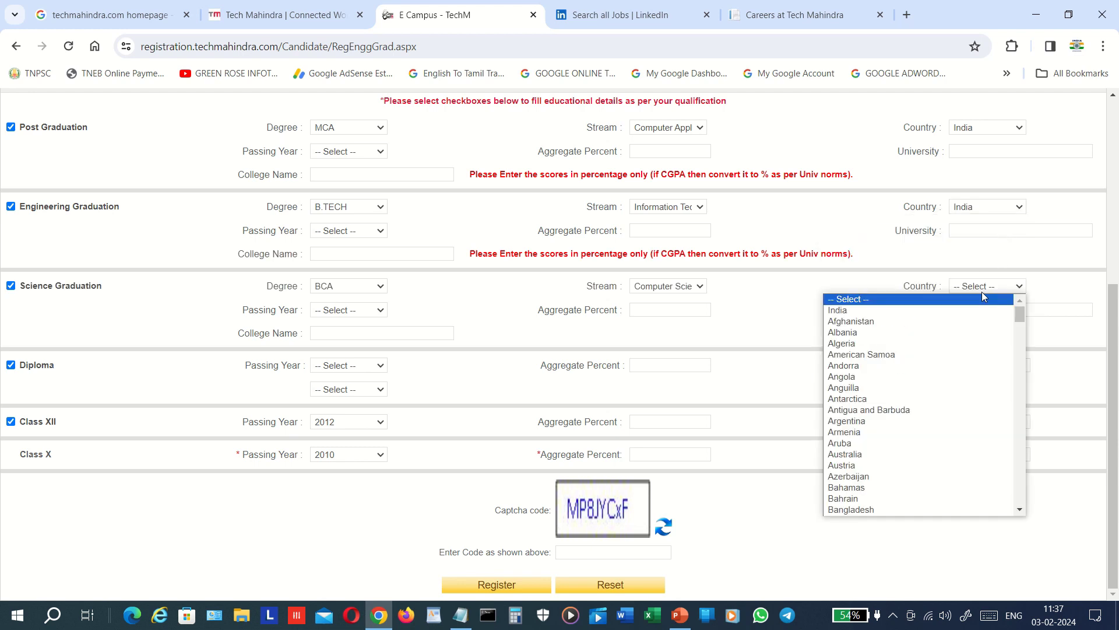
click(984, 311)
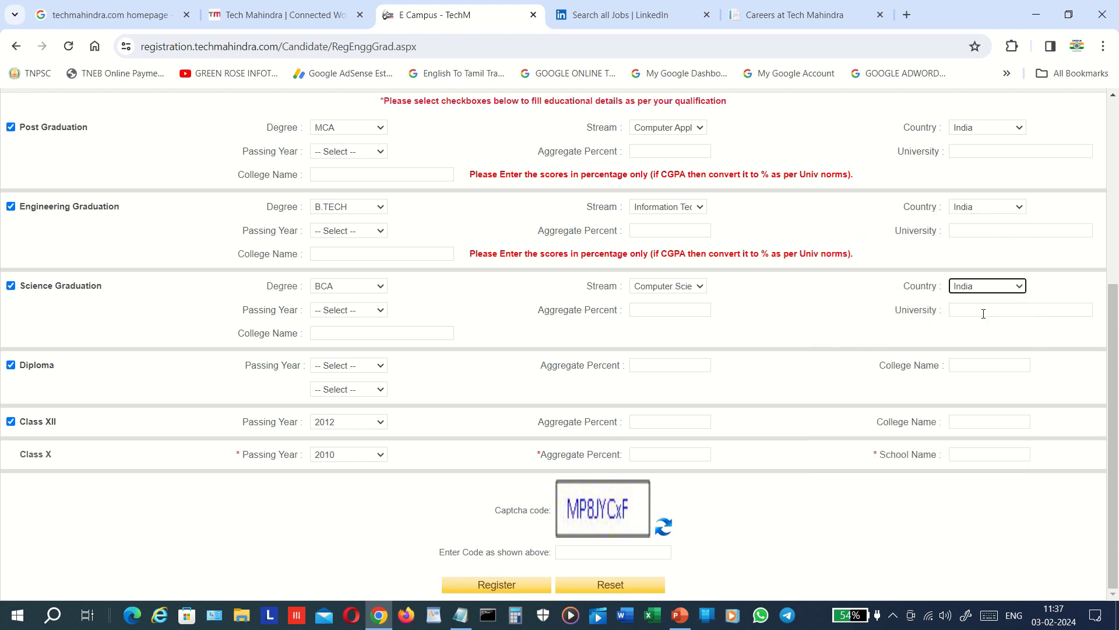
click(907, 328)
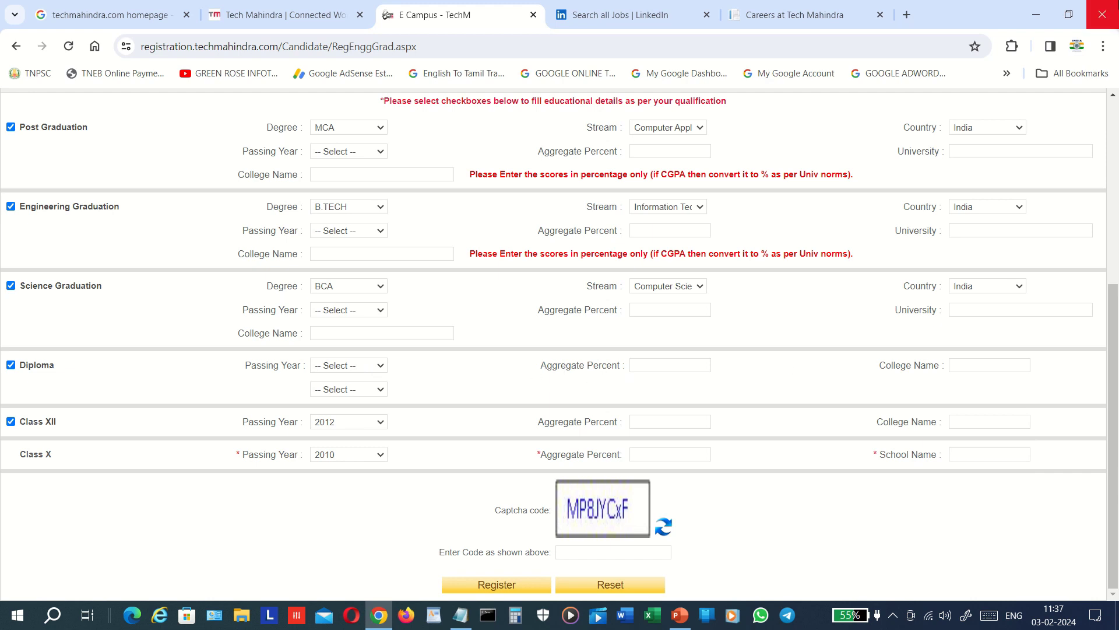
click(1115, 126)
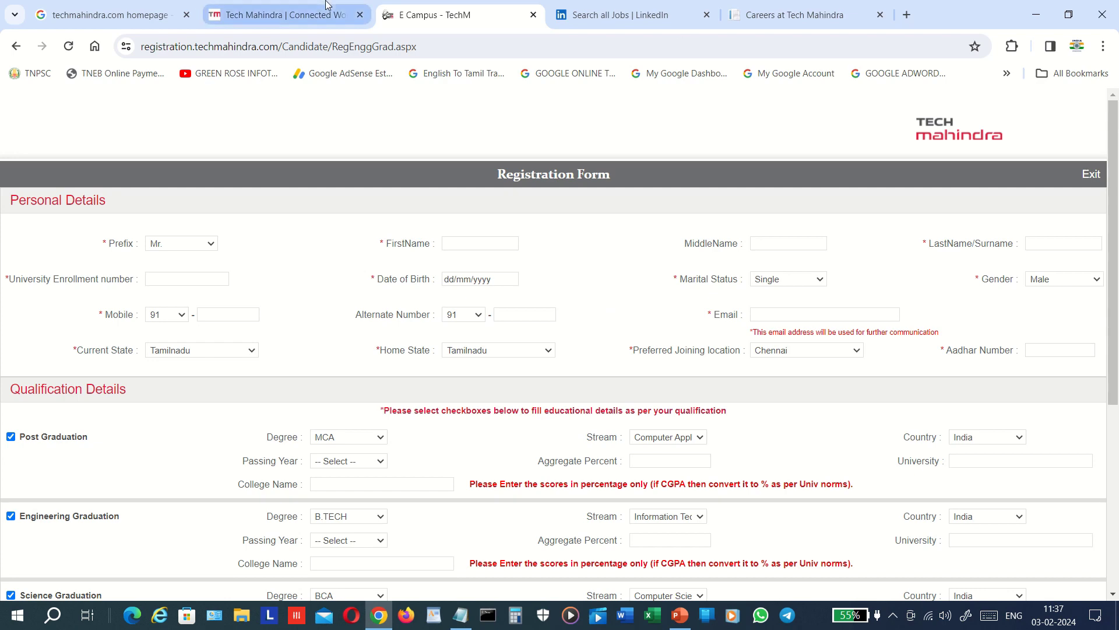
- Look through the Google results and Tech Mahindra site tabs, then return to the E Campus tab
click(43, 14)
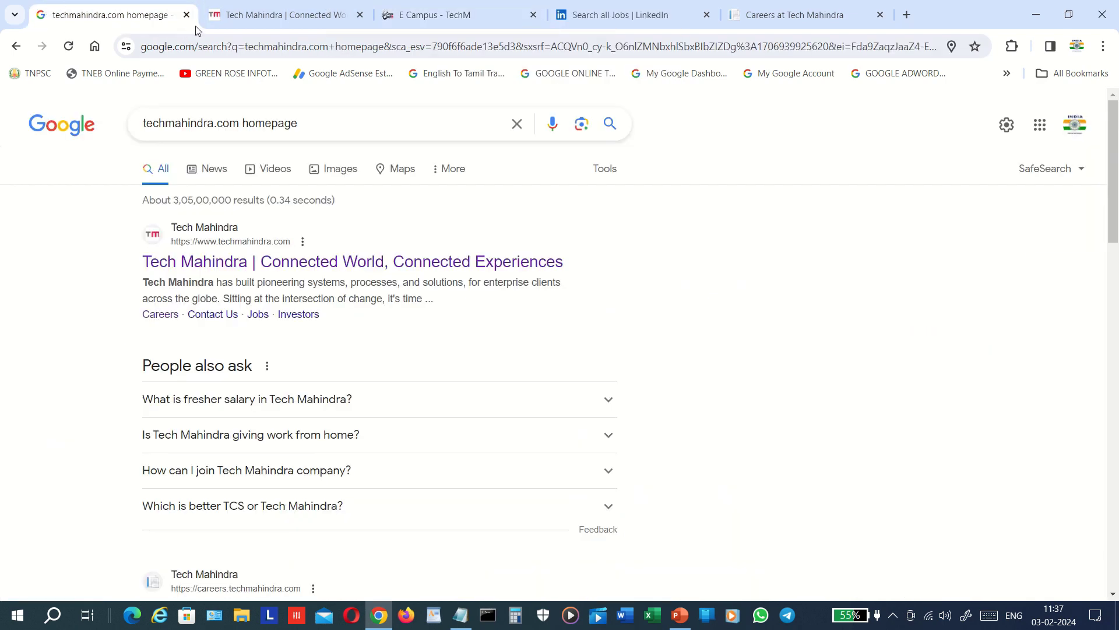
click(243, 14)
click(258, 47)
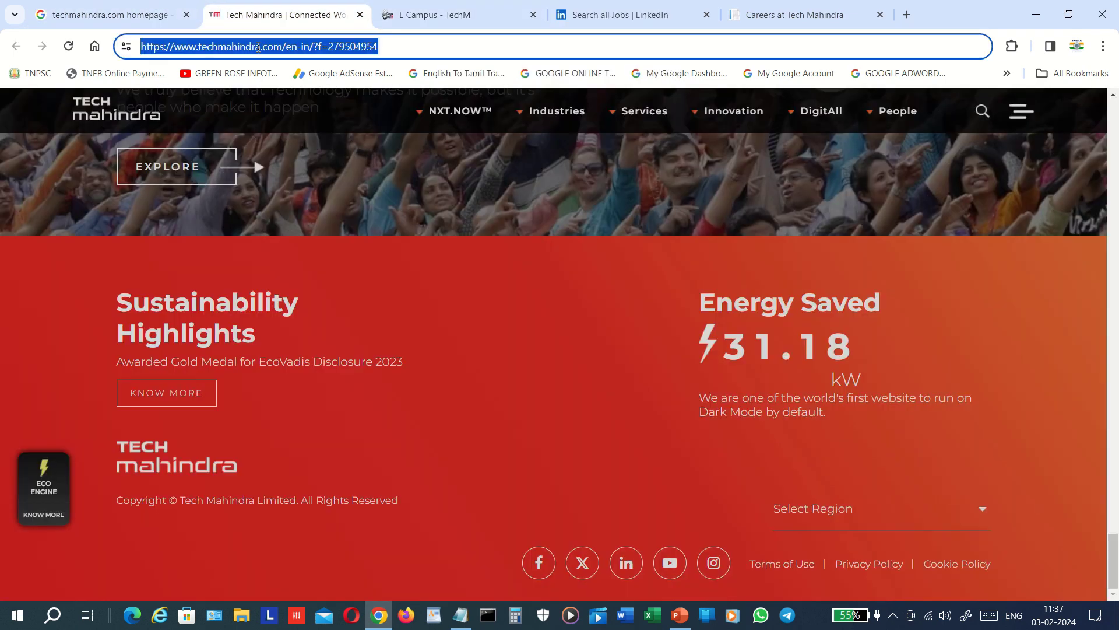
click(258, 47)
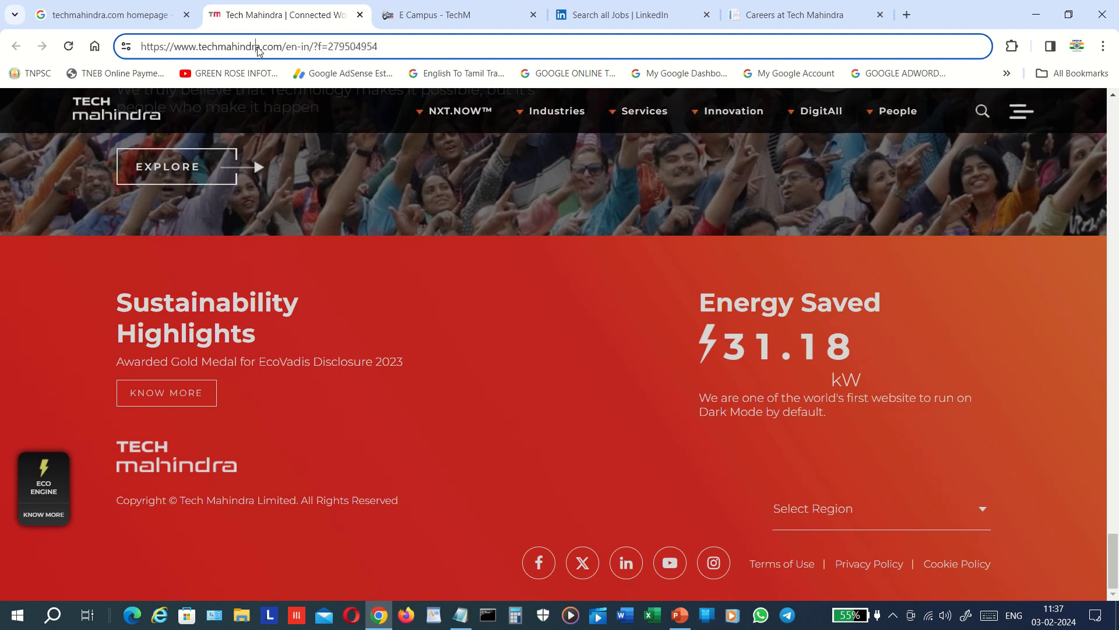
click(125, 302)
scroll(124, 301, up, 10)
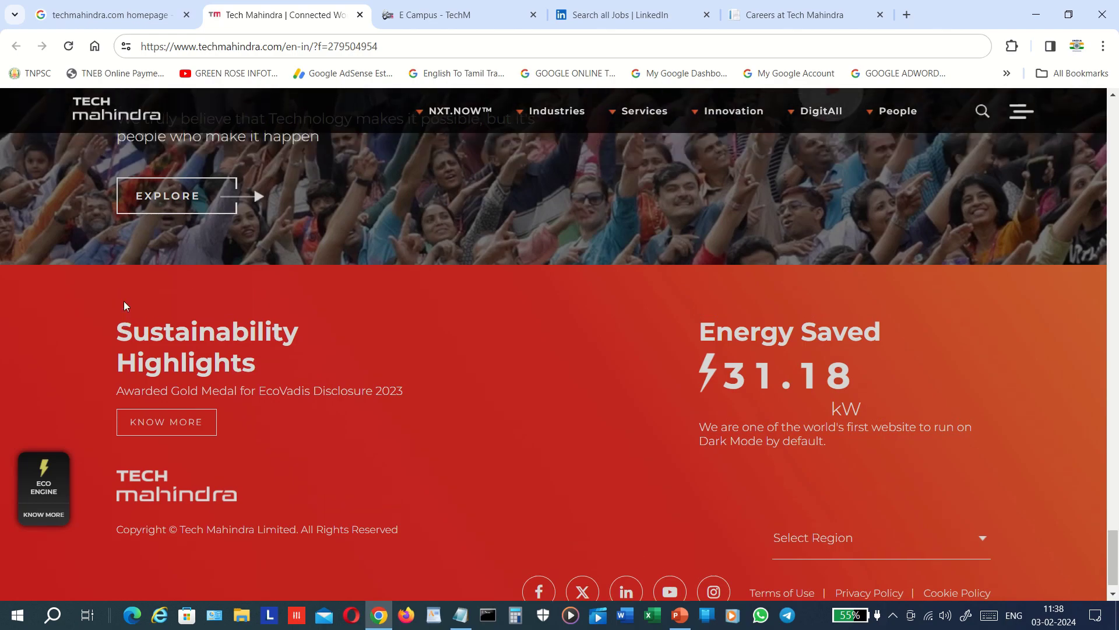
scroll(125, 301, up, 15)
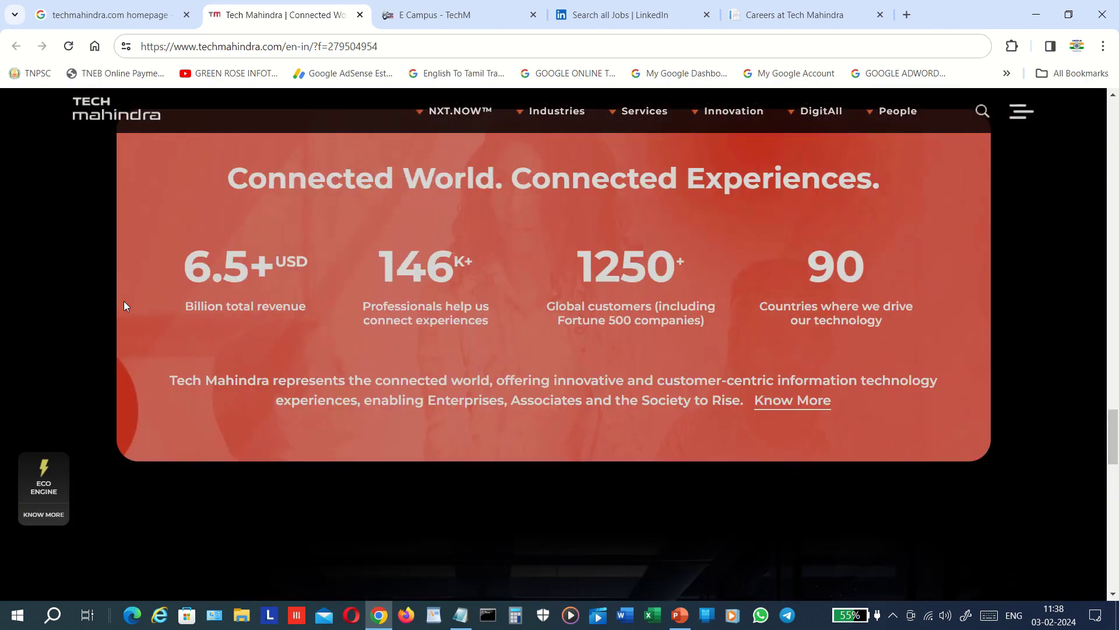
scroll(123, 305, up, 15)
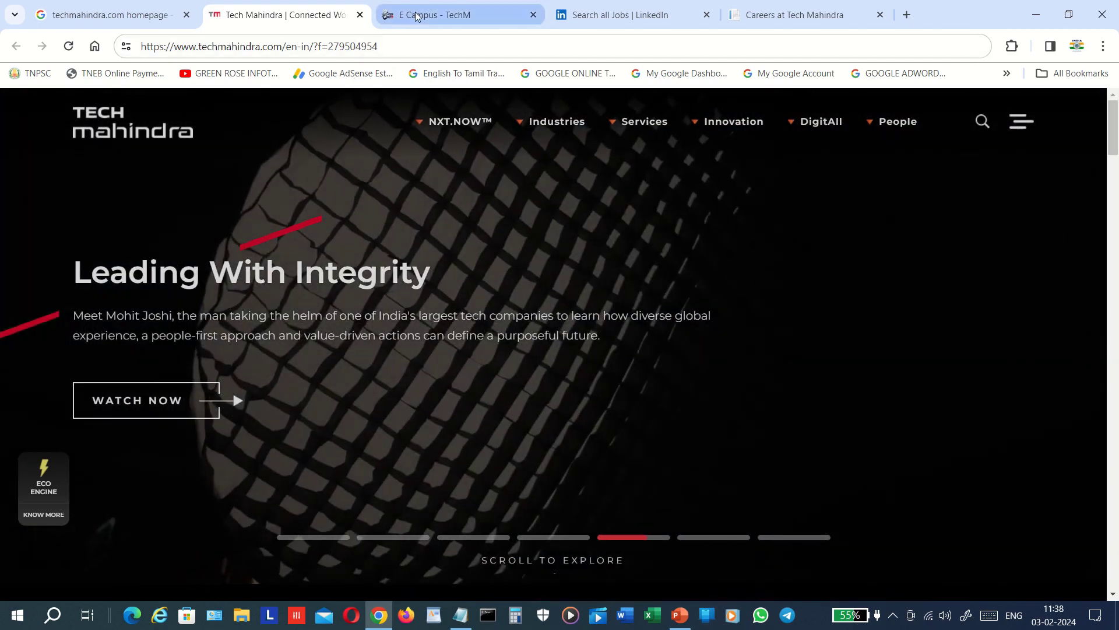
click(418, 16)
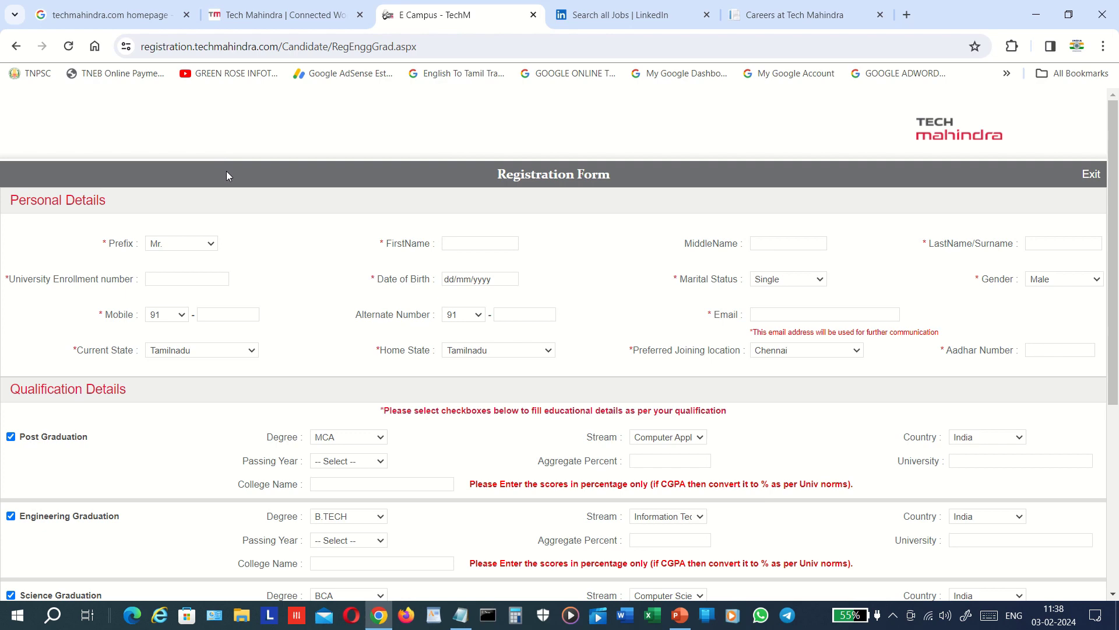
- Confirm applying to Social Media Strategist, then open the Associate Customer Support posting
click(616, 18)
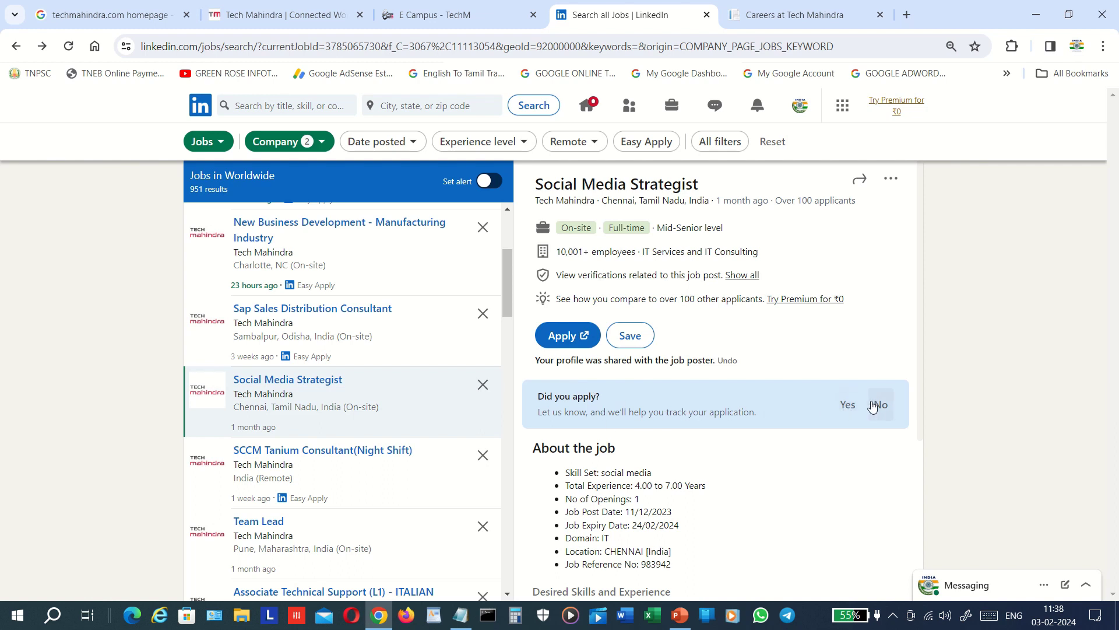
click(843, 407)
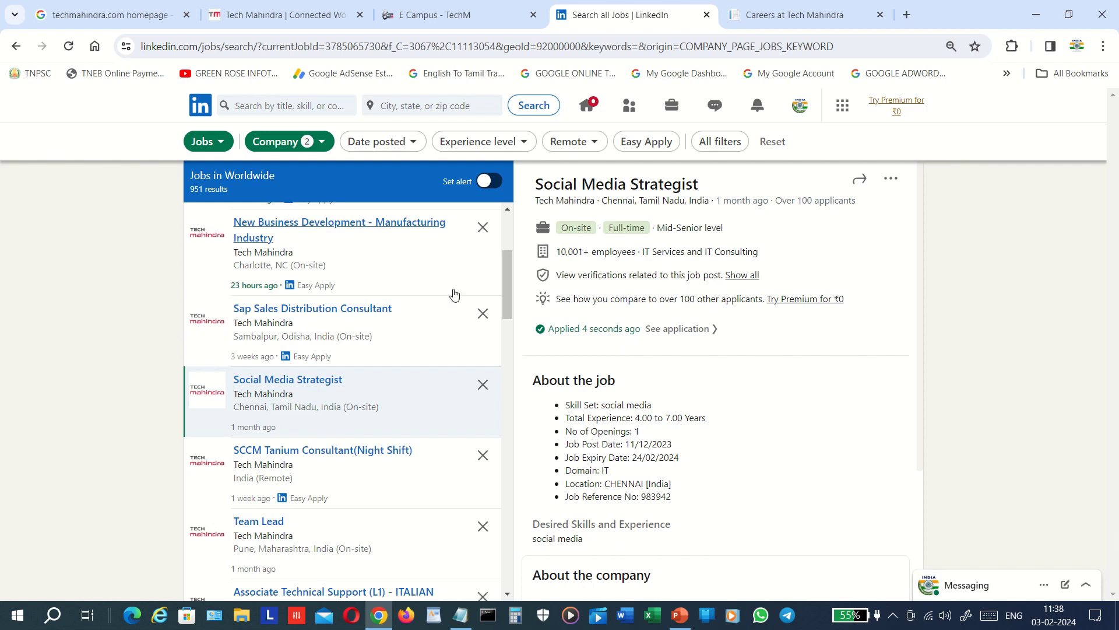
scroll(506, 232, up, 3)
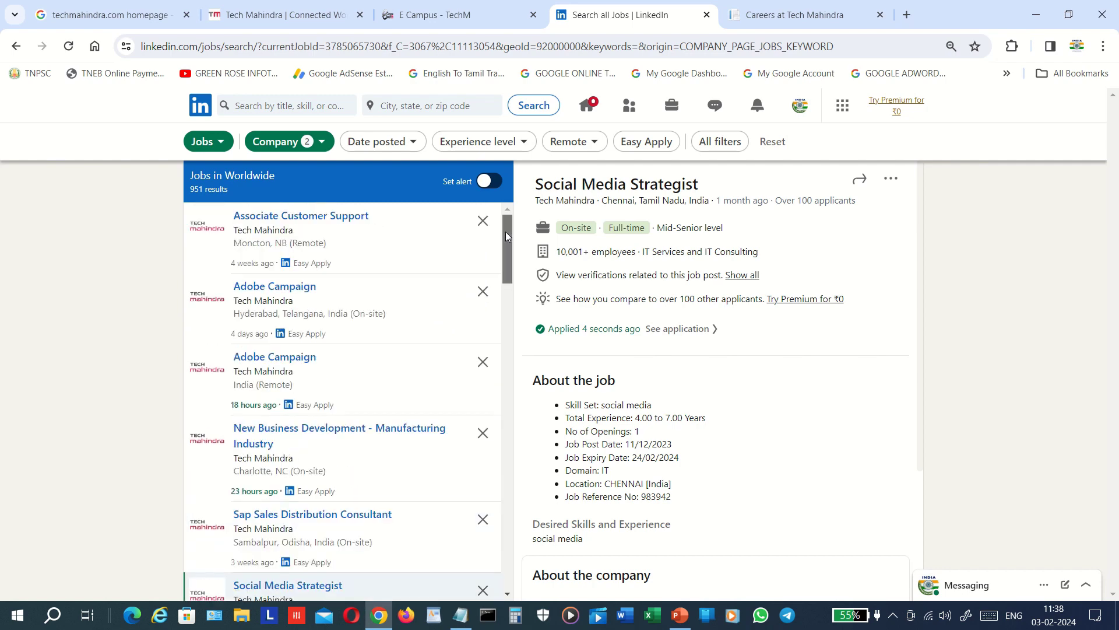
click(342, 223)
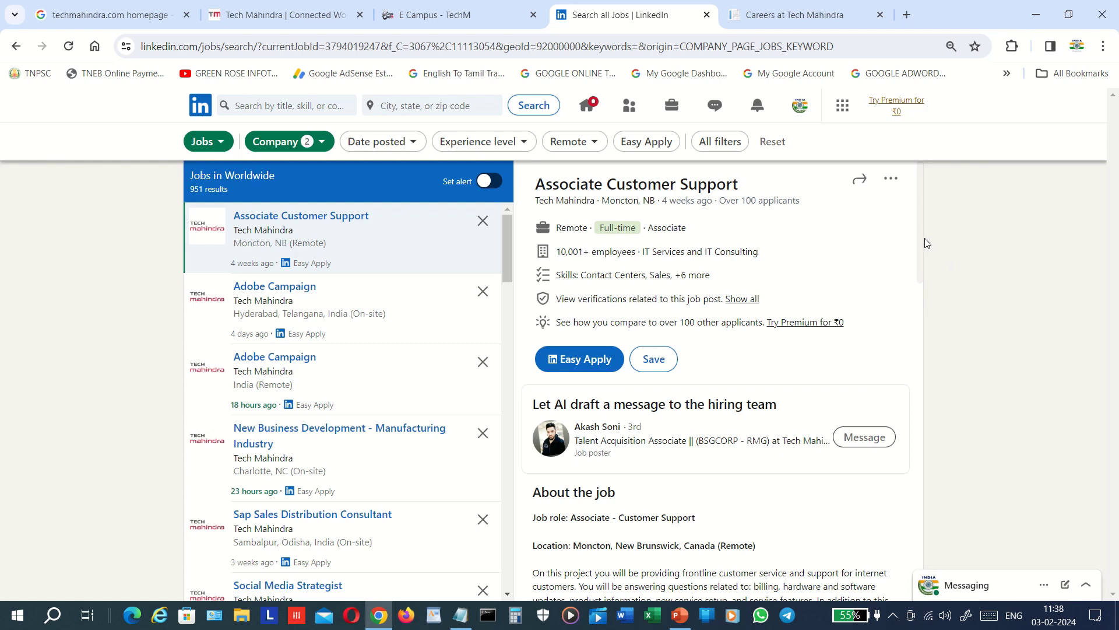
scroll(919, 243, down, 5)
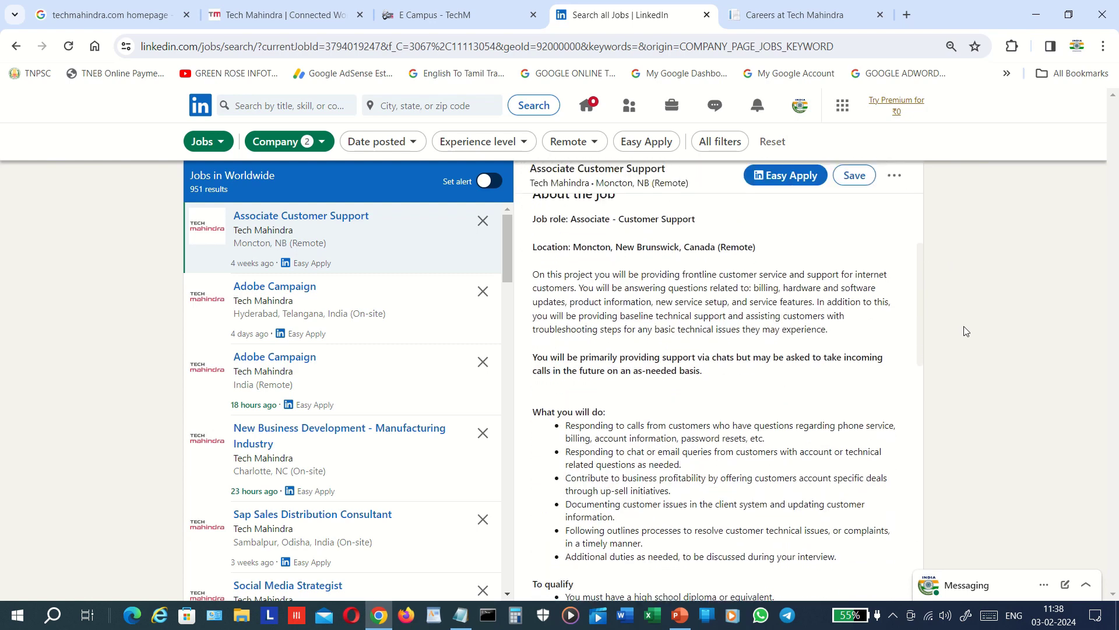
scroll(964, 327, down, 1)
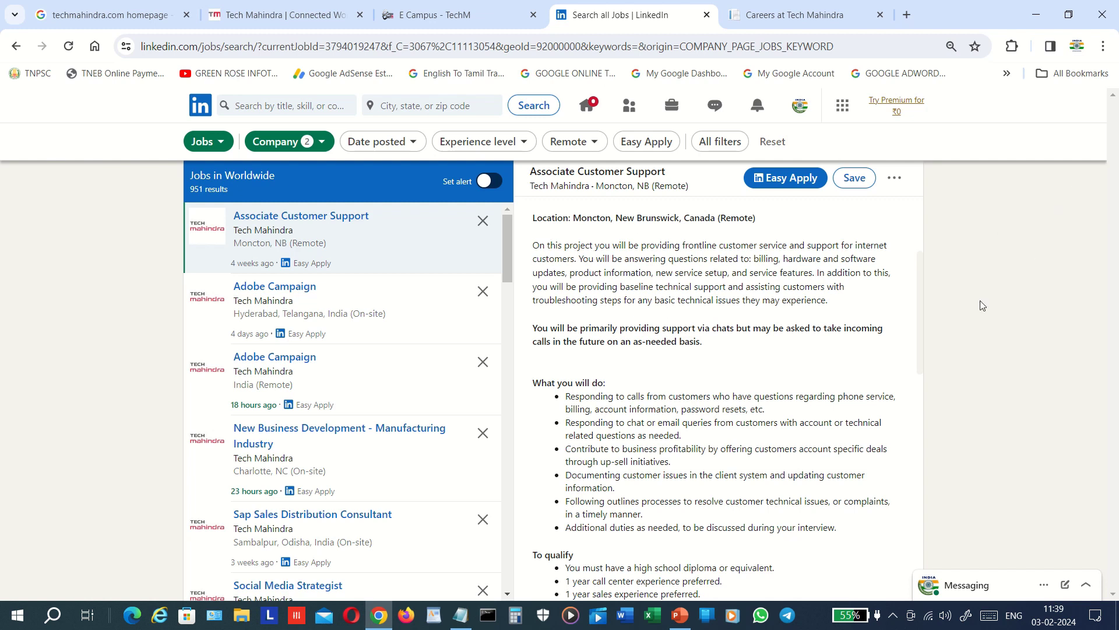
drag(923, 280, 912, 206)
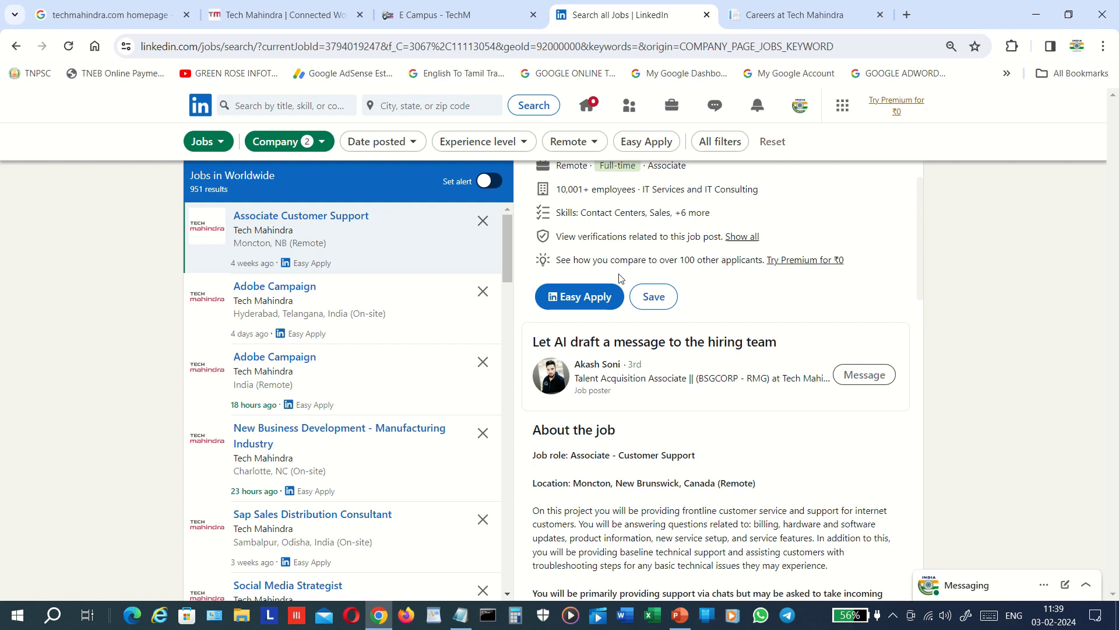
- Start Easy Apply and replace the mobile phone number with the corrected one
click(576, 298)
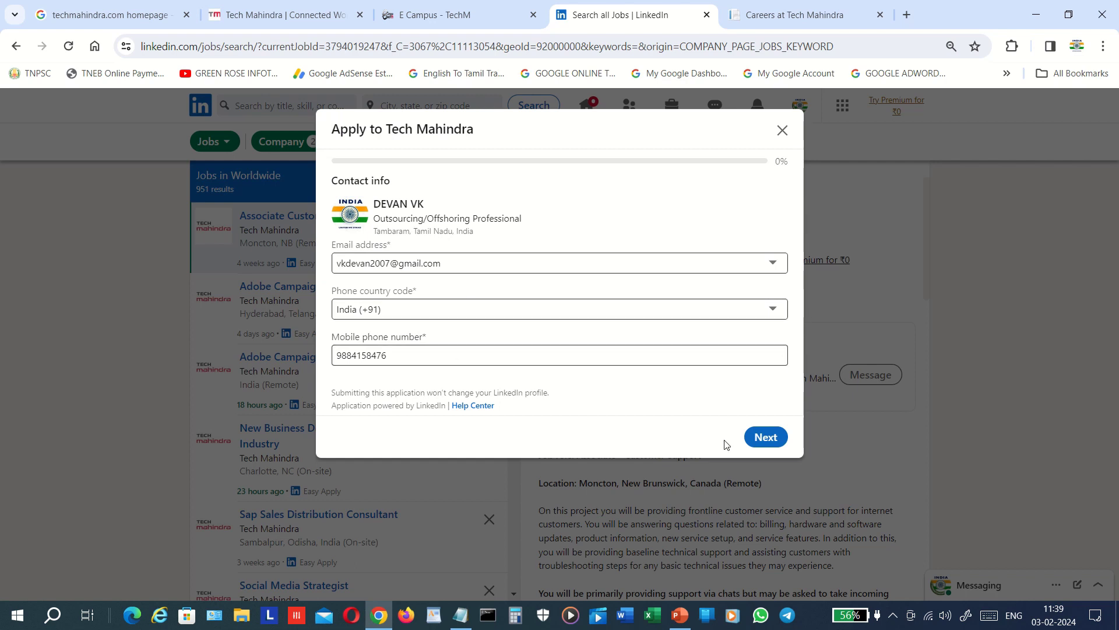
click(659, 351)
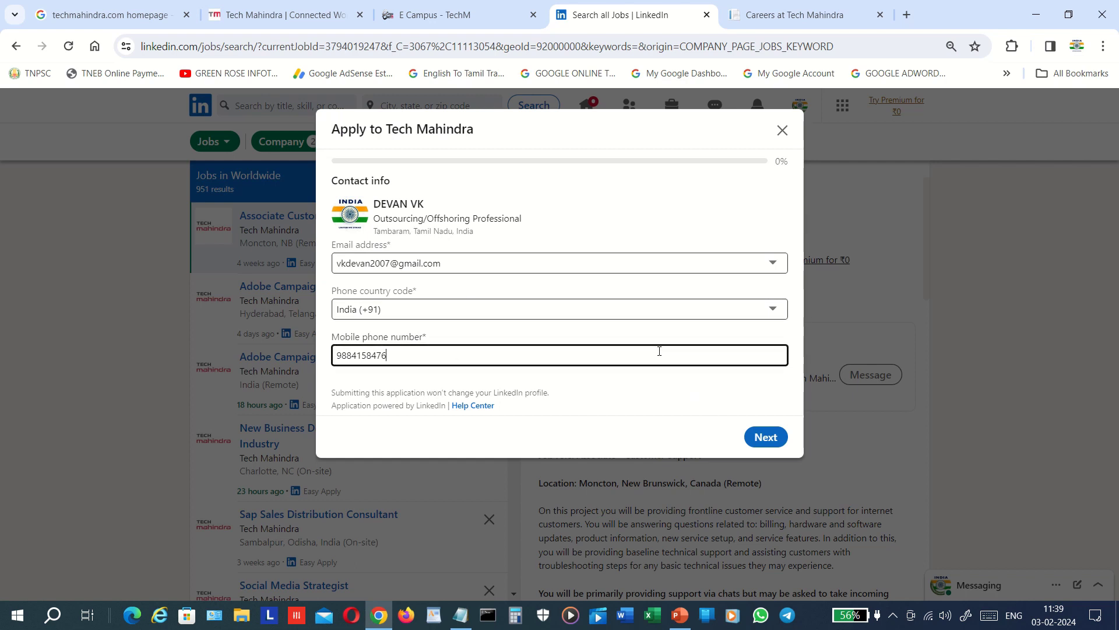
key(BackSpace)
key(BackSpace)
key(BackSpace)
key(BackSpace)
key(BackSpace)
key(BackSpace)
key(BackSpace)
key(BackSpace)
key(BackSpace)
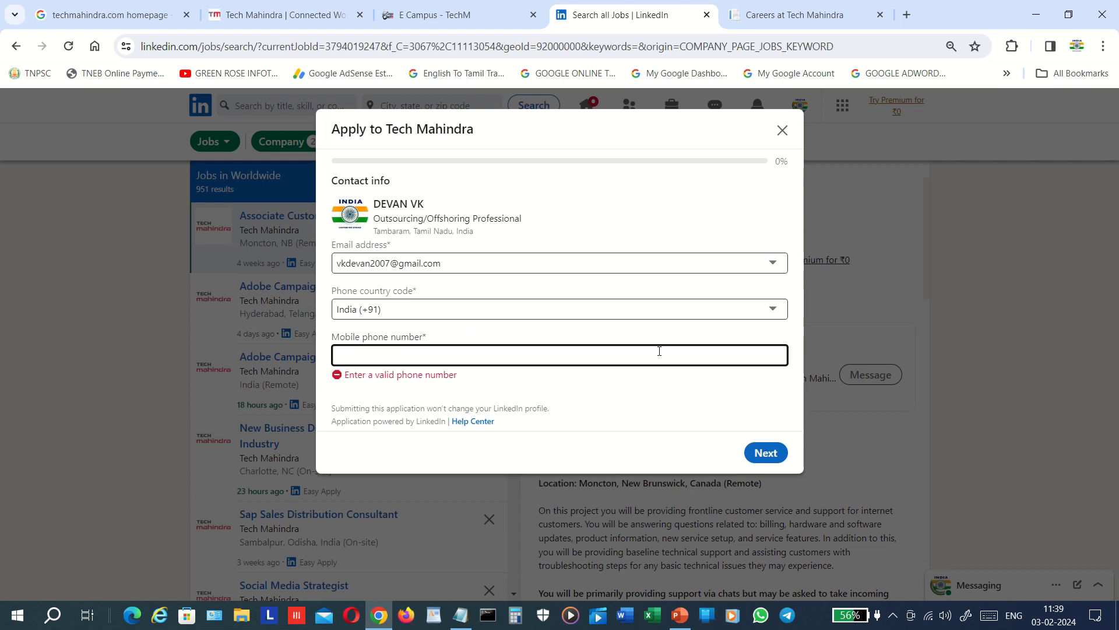
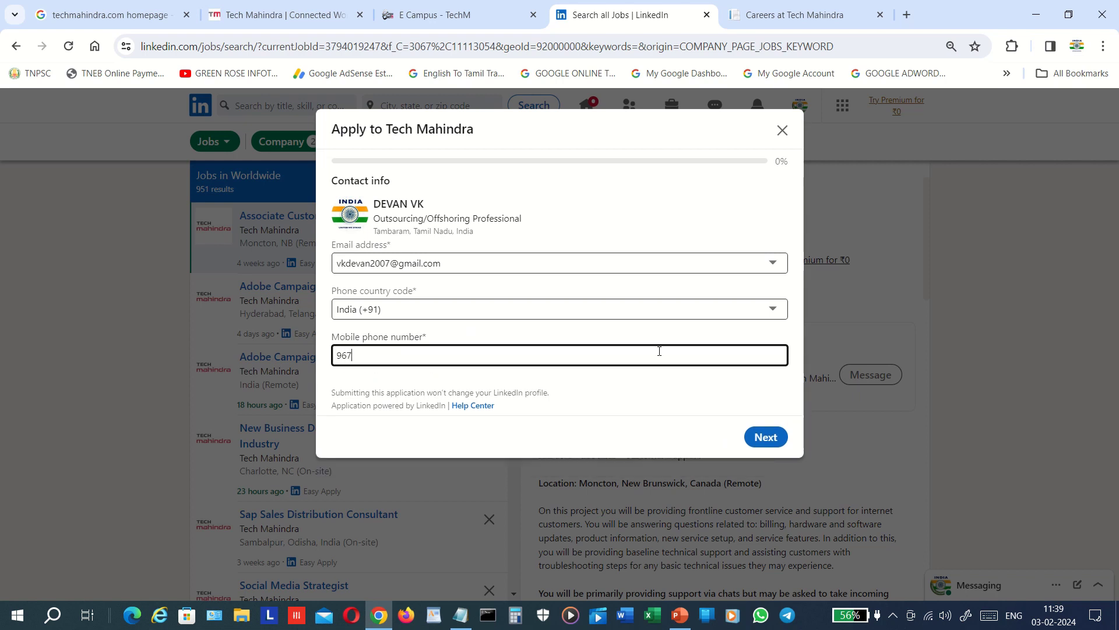
click(759, 437)
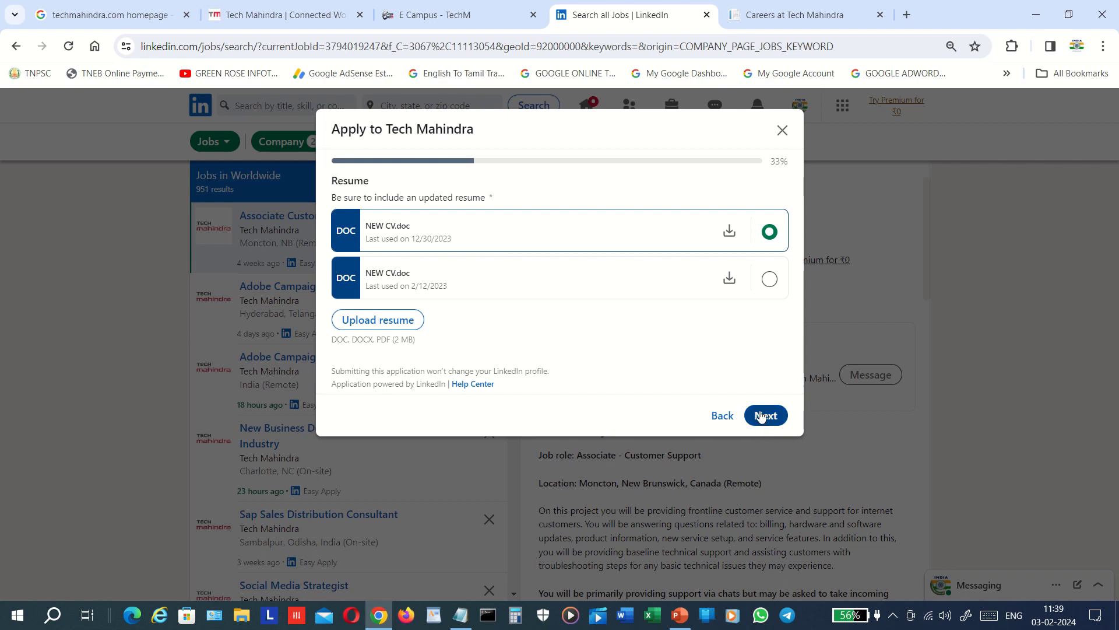
- Keep the latest resume and answer No to work authorization and visa sponsorship
click(760, 415)
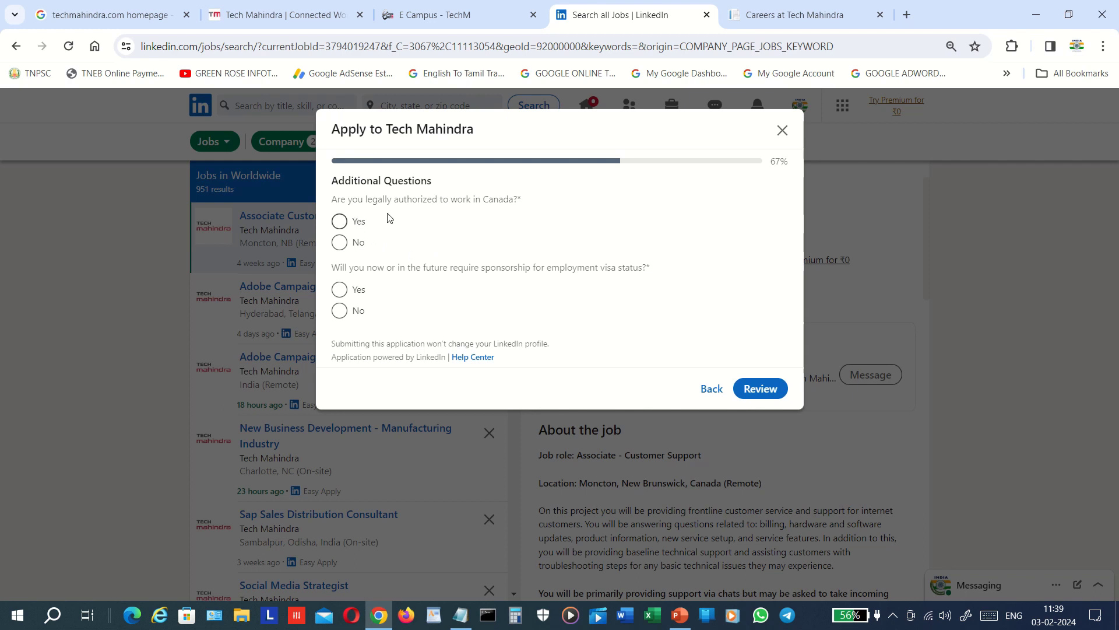
click(340, 243)
click(340, 310)
click(755, 395)
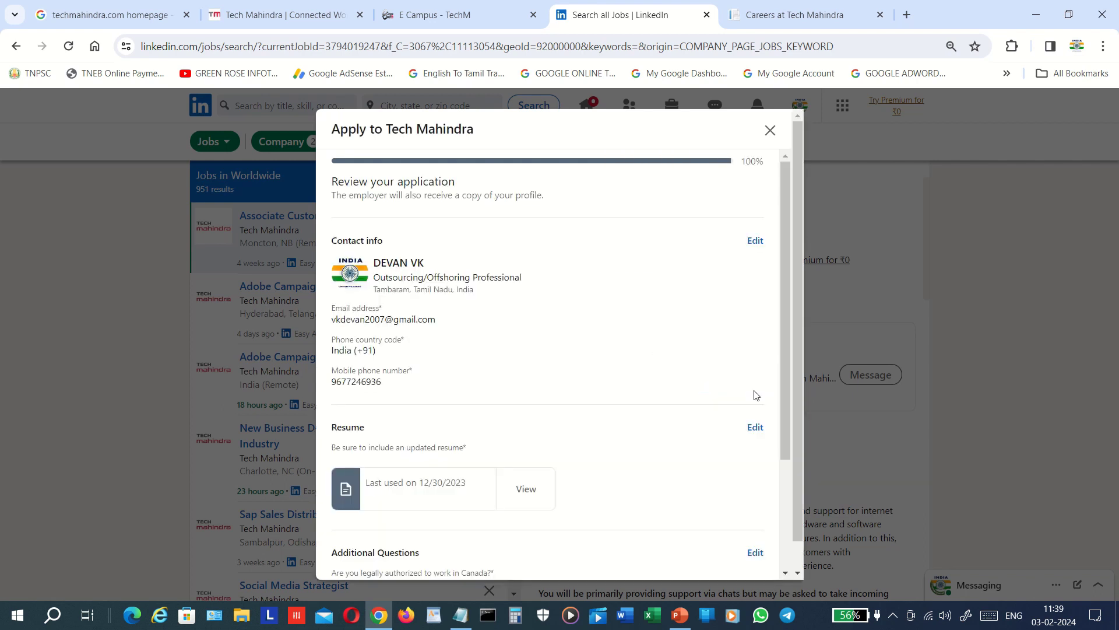
- Submit the Associate Customer Support application and close the 'application was sent' dialog
scroll(784, 488, down, 3)
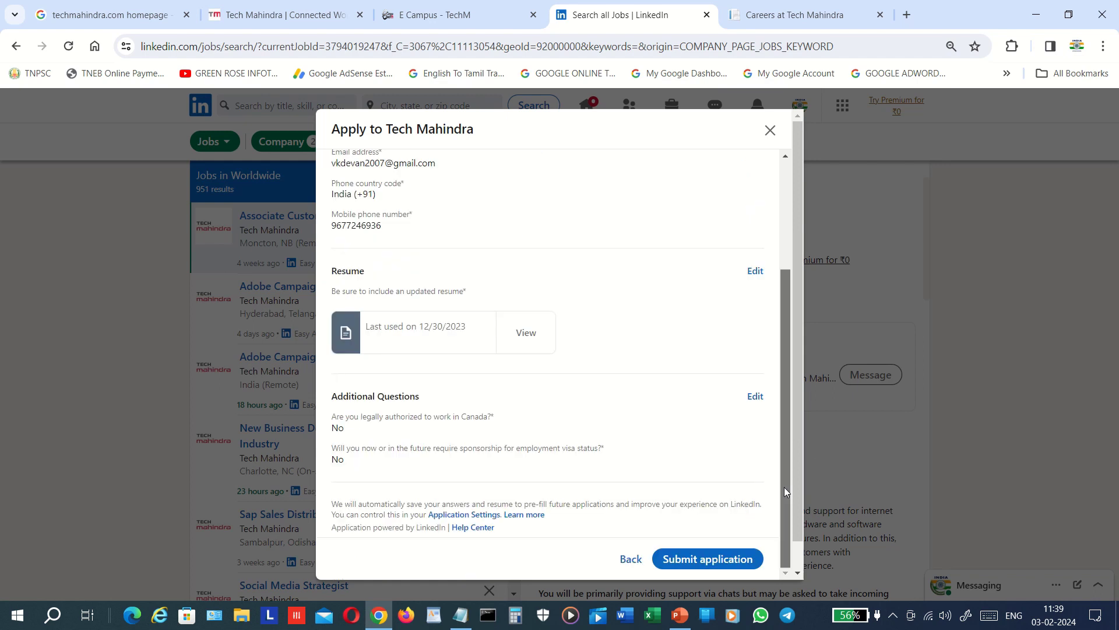
scroll(467, 555, down, 1)
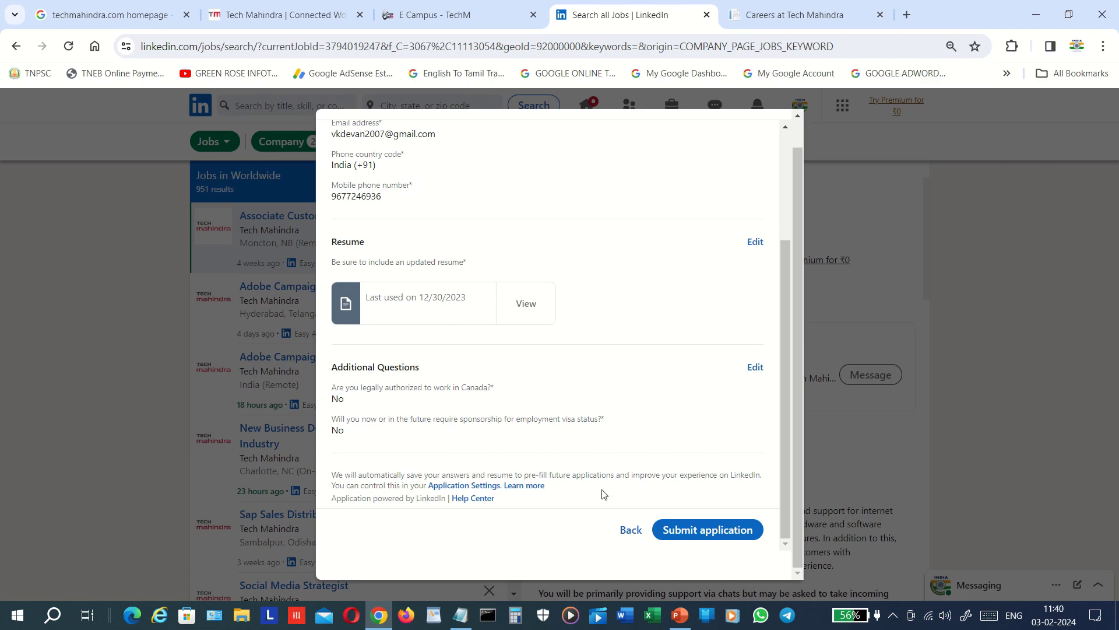
click(670, 528)
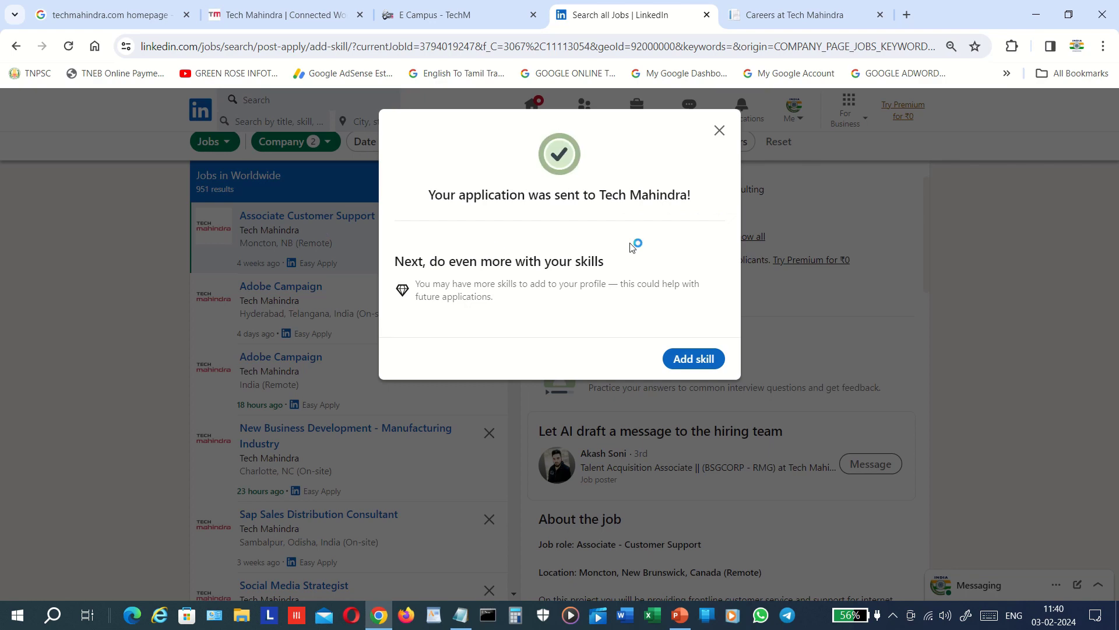
click(719, 130)
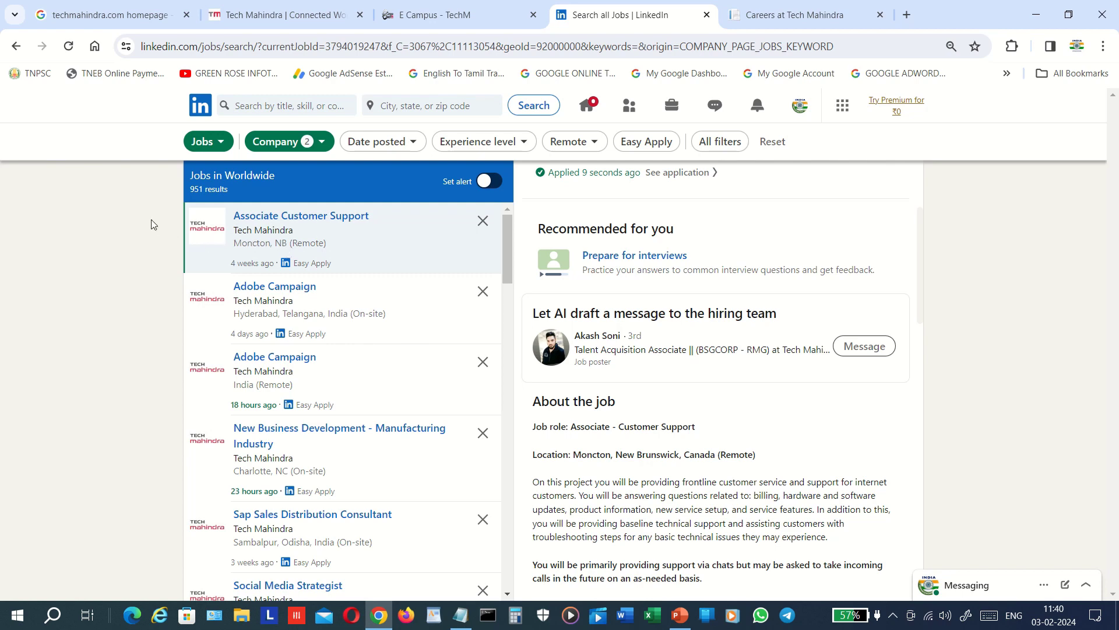
- Return to the Tech Mahindra homepage tab, passing through the Google 'techmahindra.com homepage' results tab
click(111, 14)
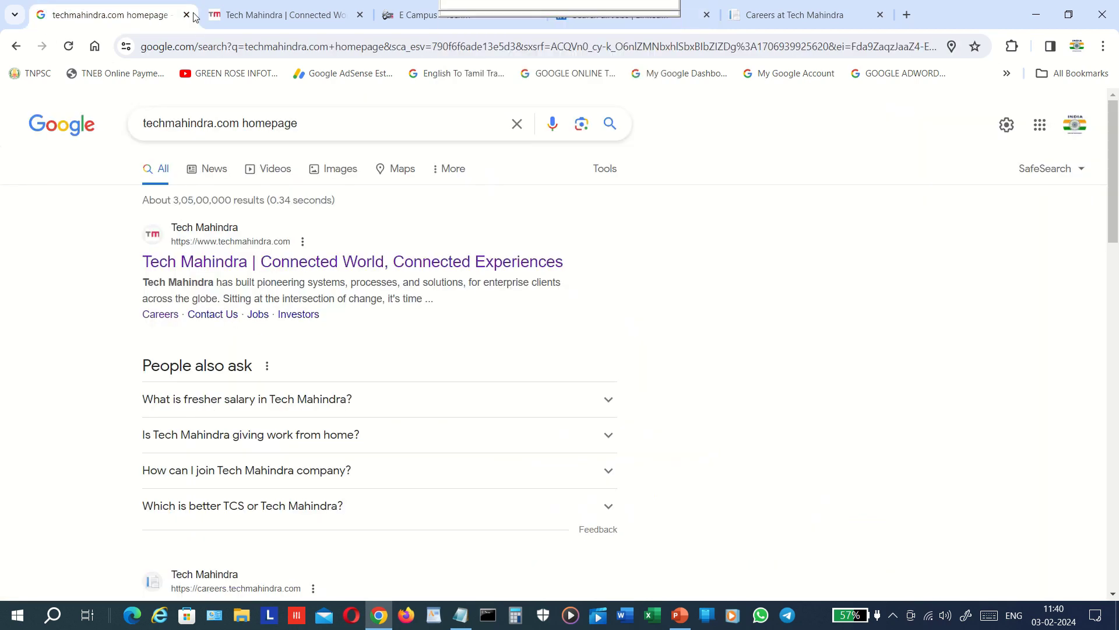
click(245, 19)
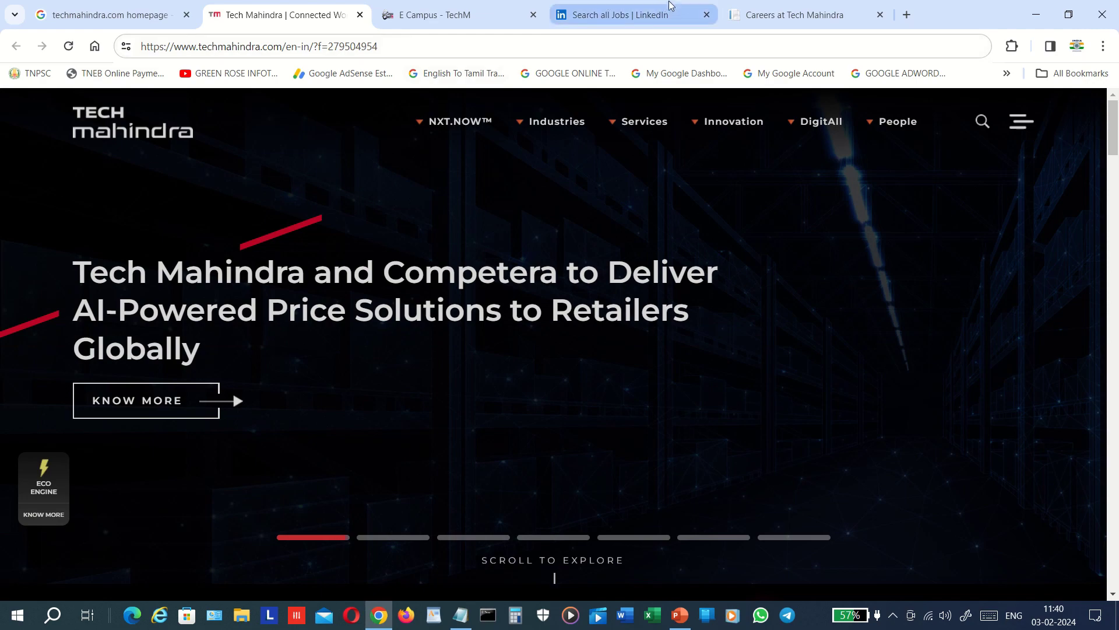
- On LinkedIn, confirm the Tech Mahindra Associate Customer Support posting shows Applied, and select its page address
click(639, 15)
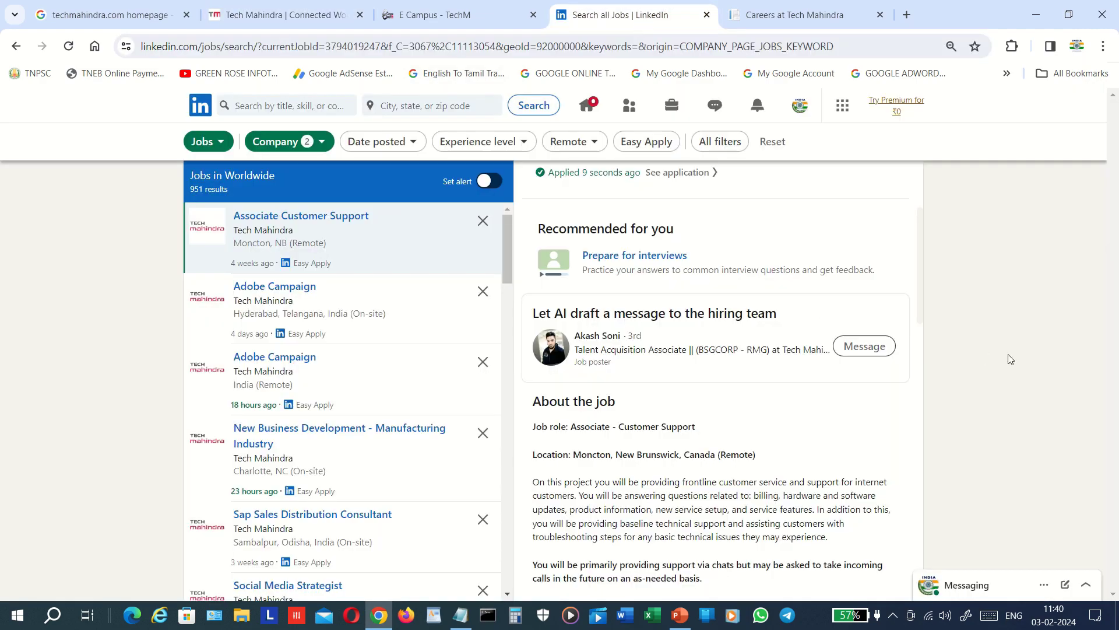
drag(921, 271, 970, 401)
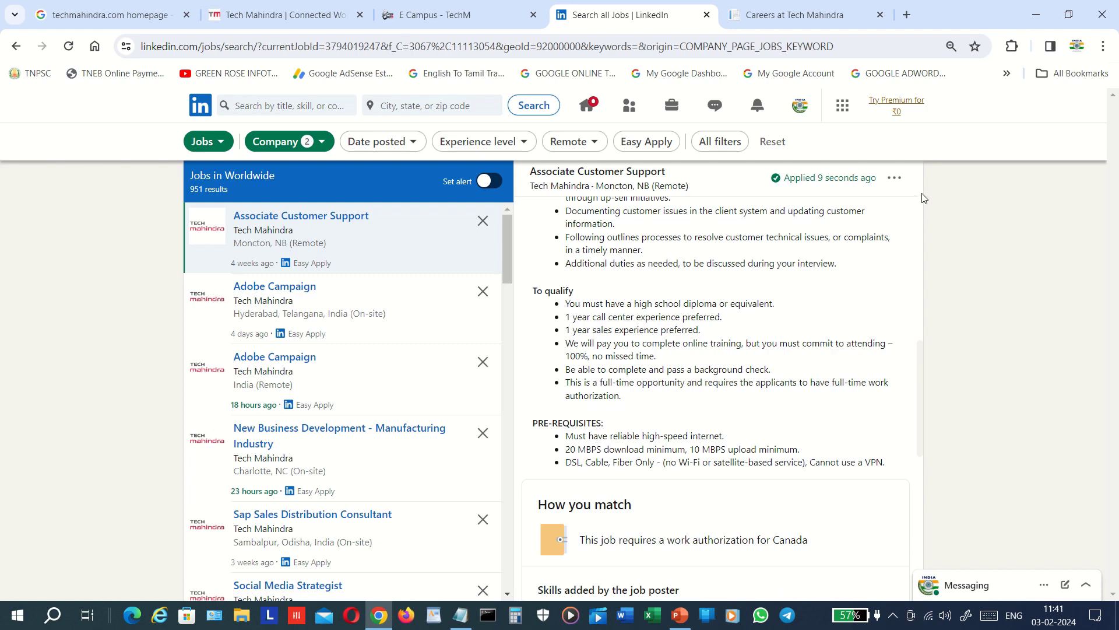
drag(922, 199, 924, 211)
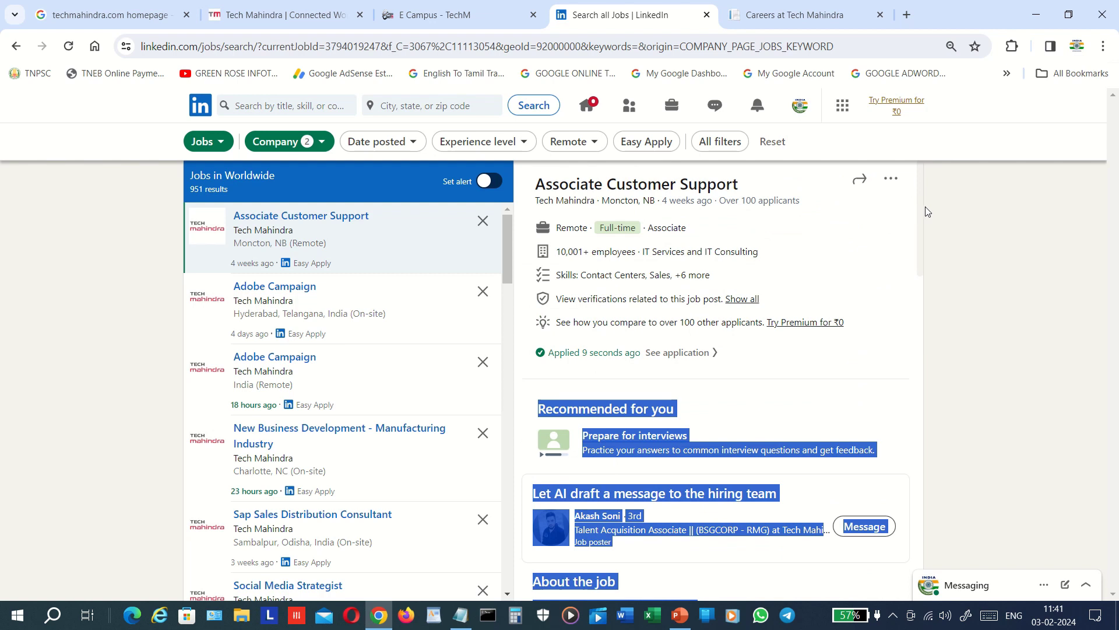
click(947, 213)
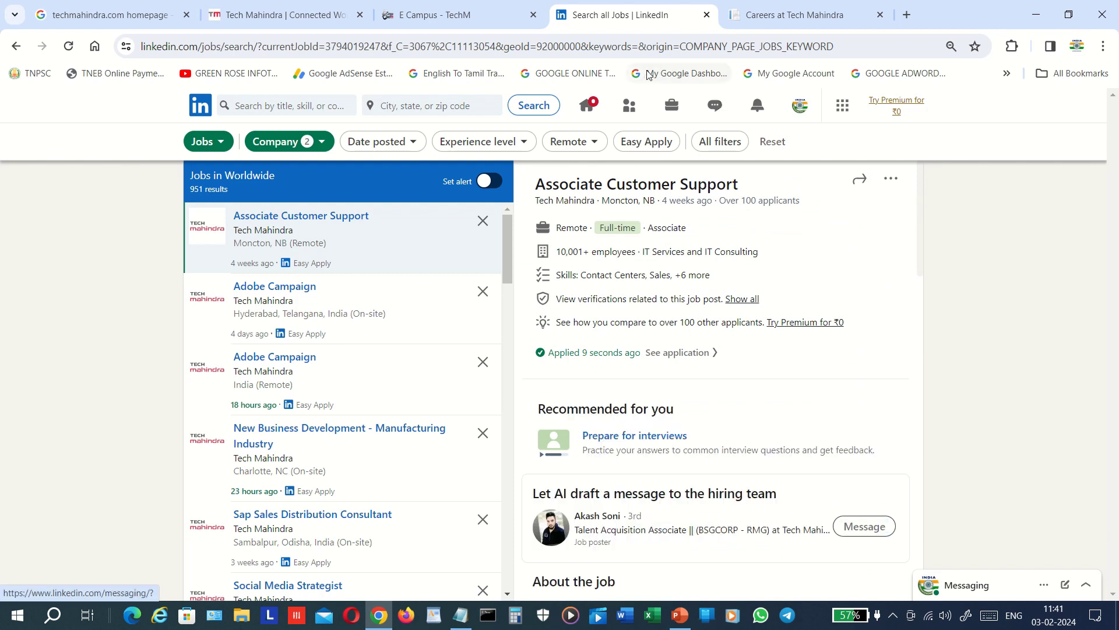
click(852, 45)
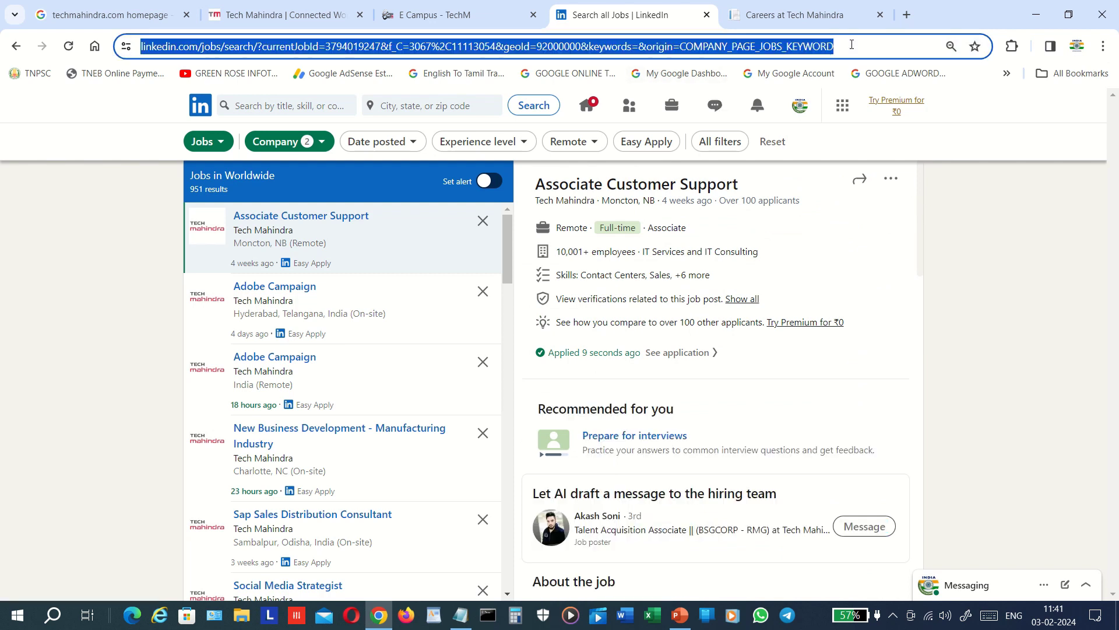
click(852, 45)
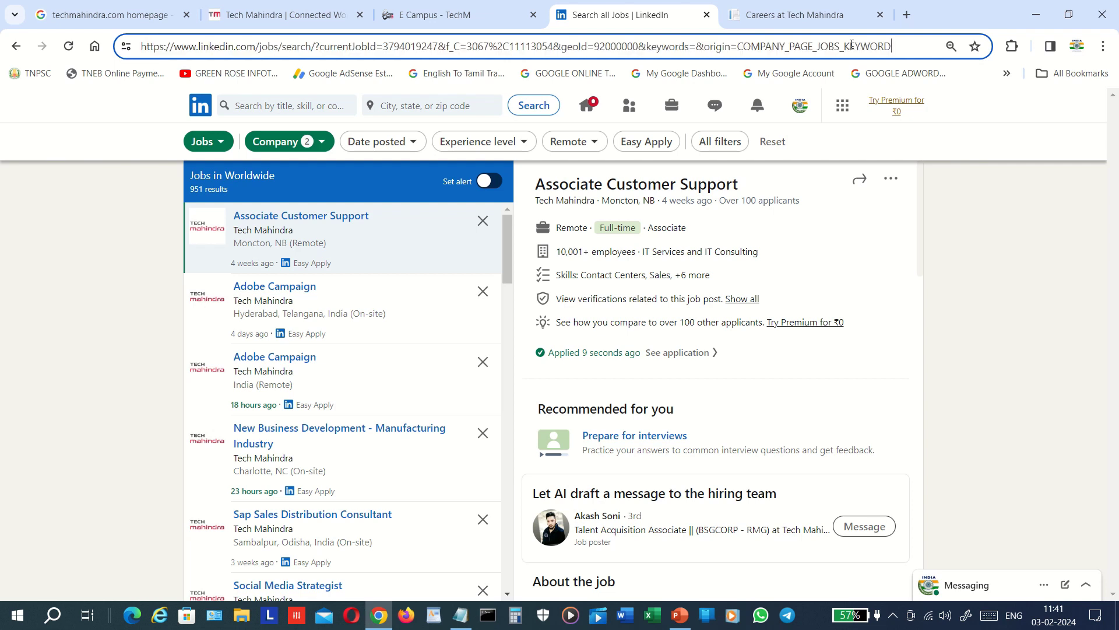